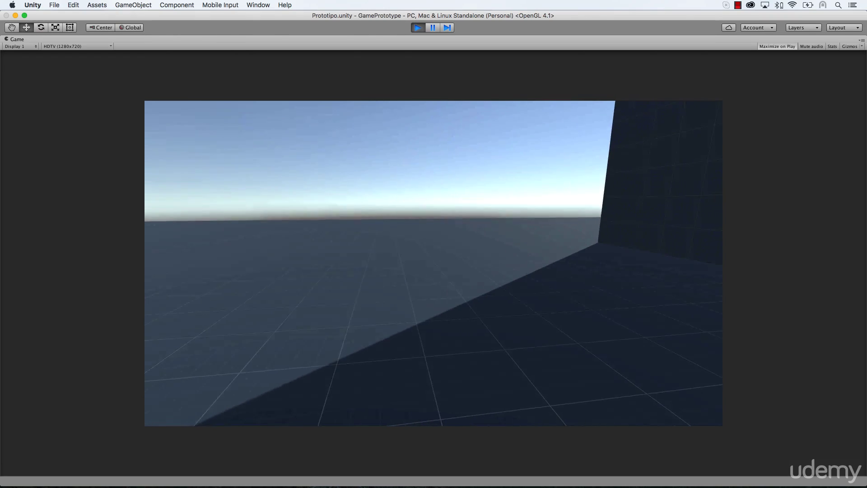
Walk the first-person player past the house to the red walls, then exit play mode
key("w")
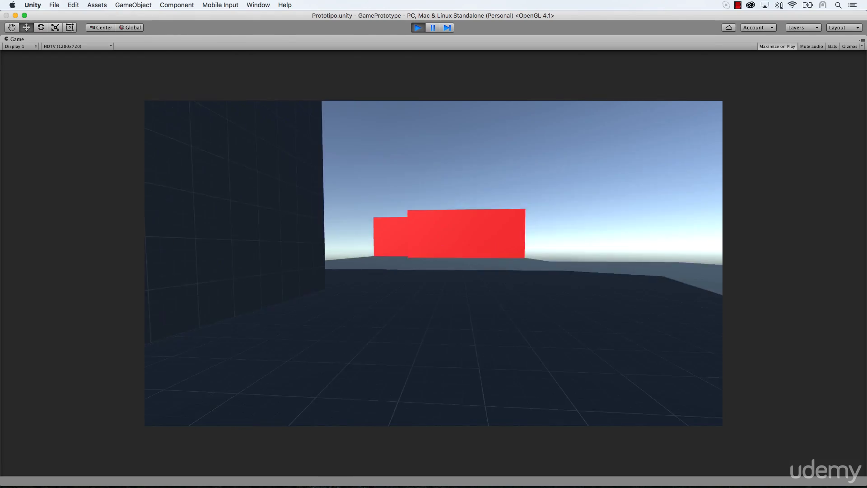
key("w")
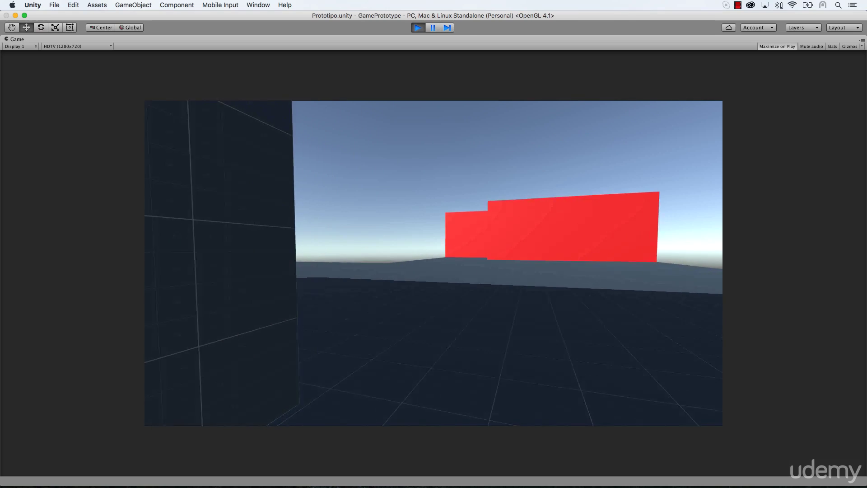
key("w")
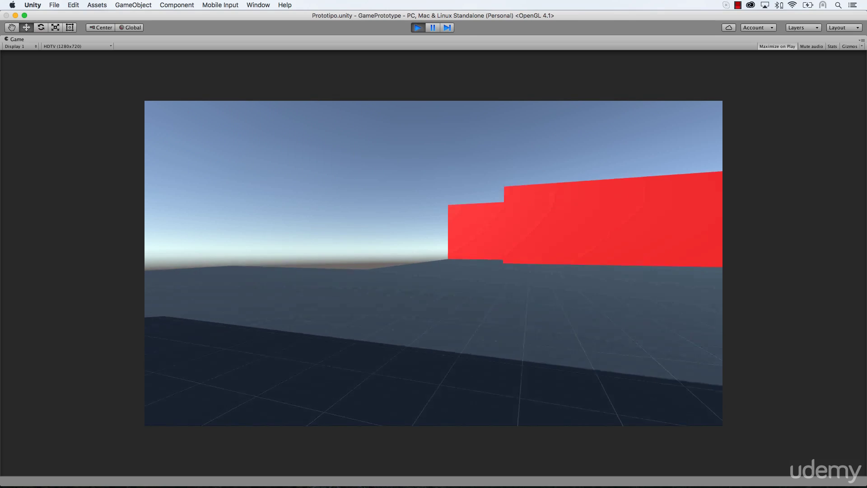
key("w")
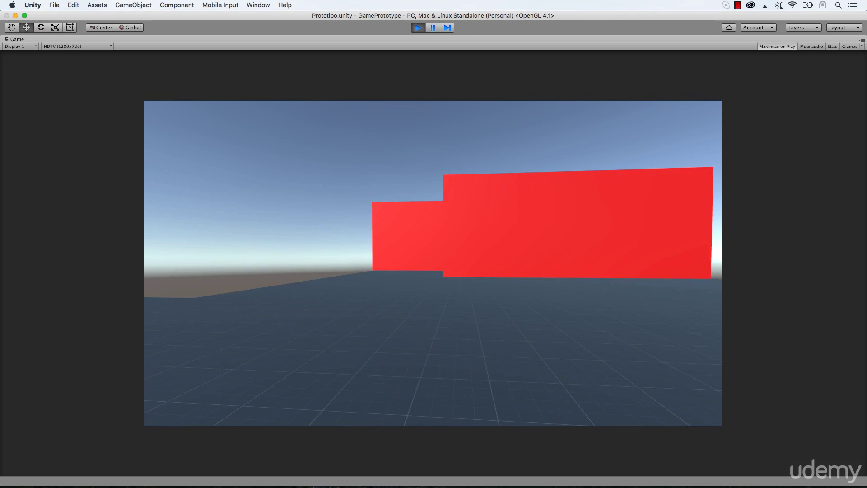
key("w")
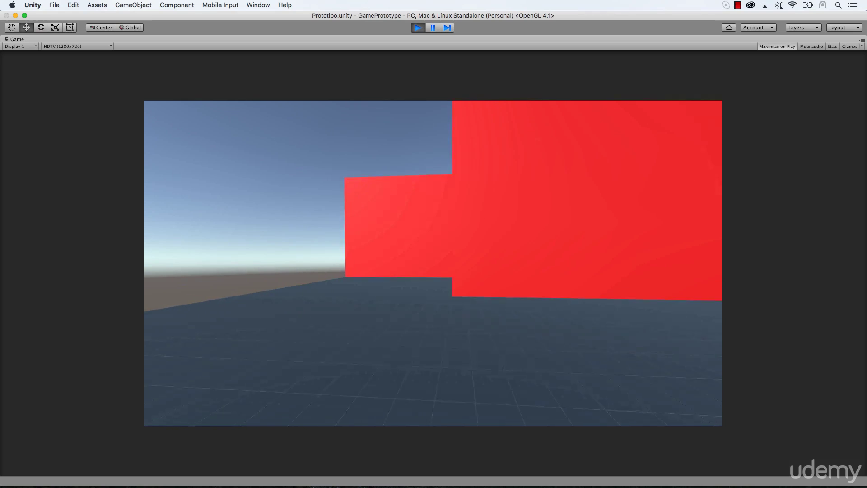
key("w")
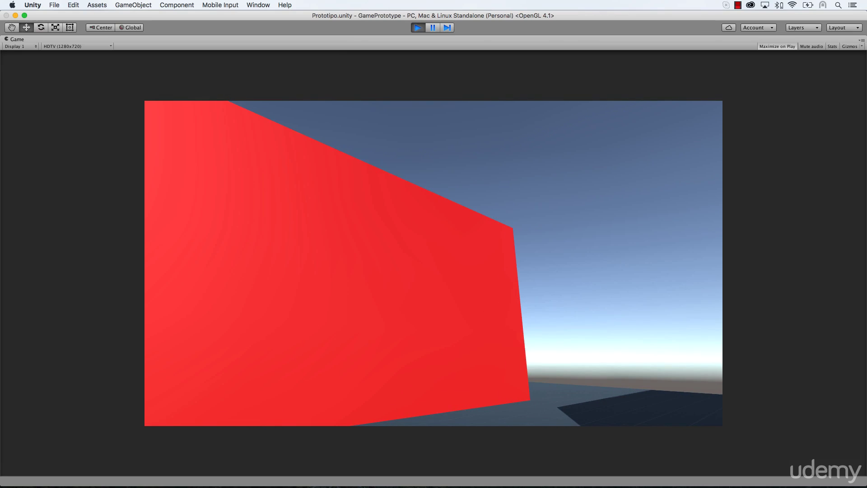
key("Escape")
key("super+p")
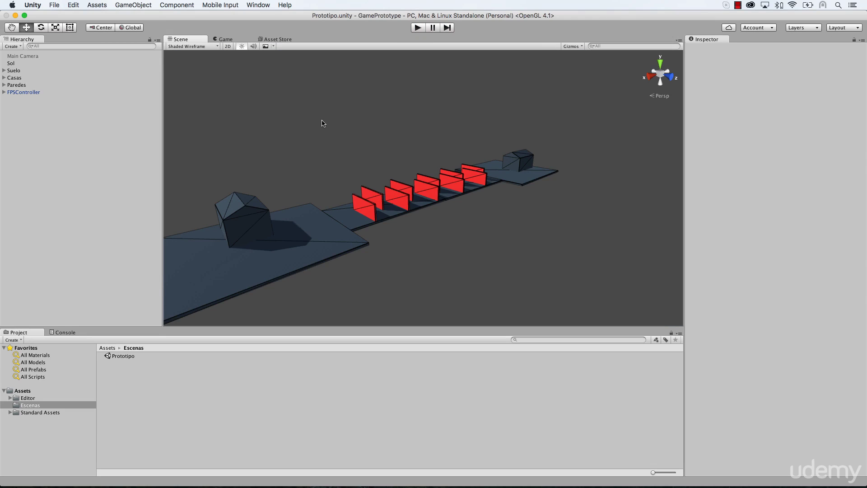
Save the scene and add the open scene to Scenes In Build in the Build Settings
left_click(55, 5)
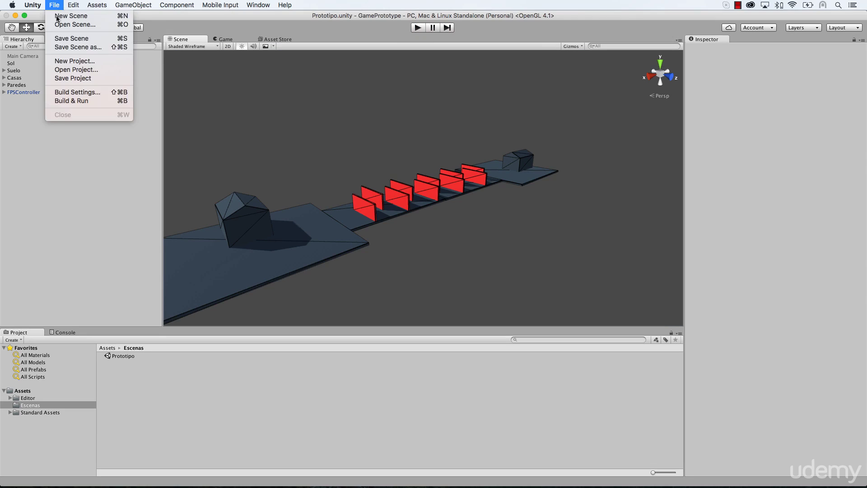
left_click(61, 40)
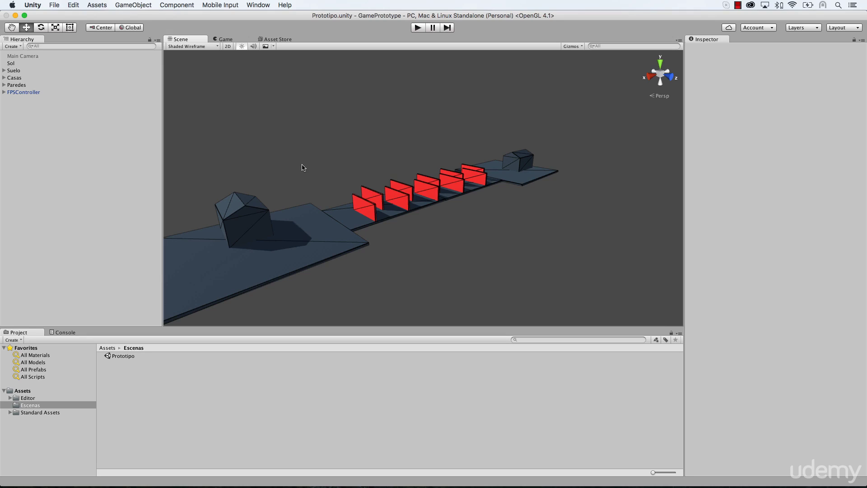
left_click(52, 5)
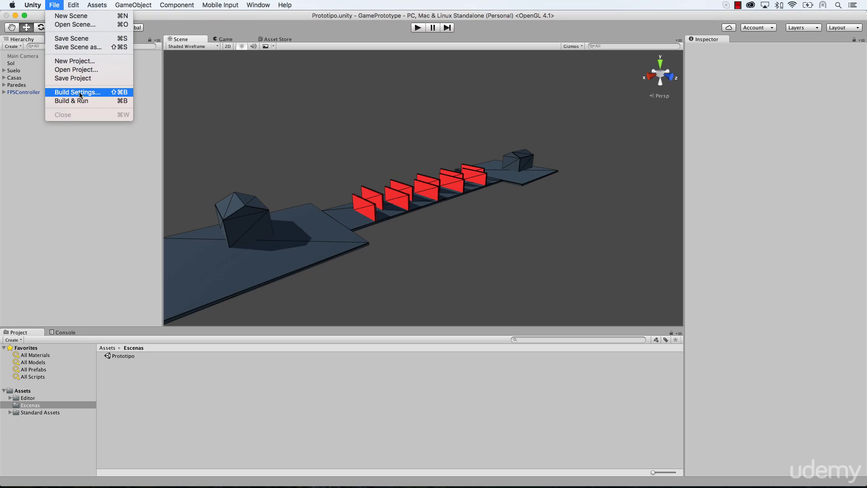
left_click(78, 94)
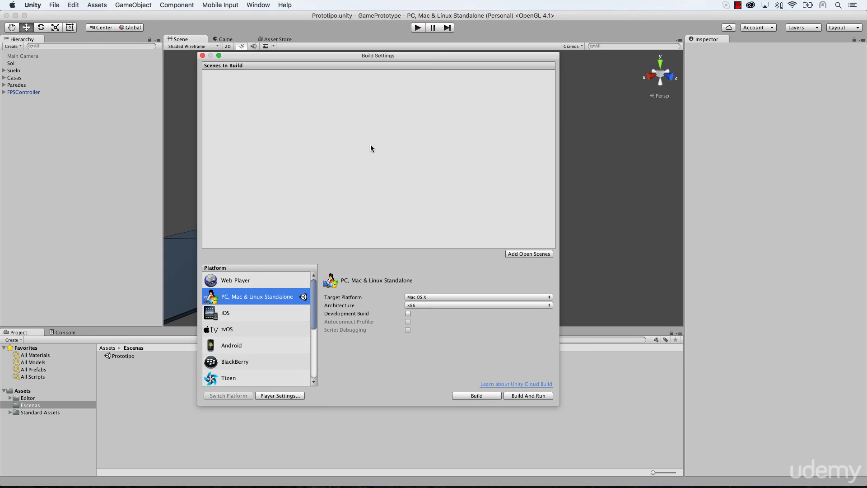
left_click_drag(258, 56, 284, 61)
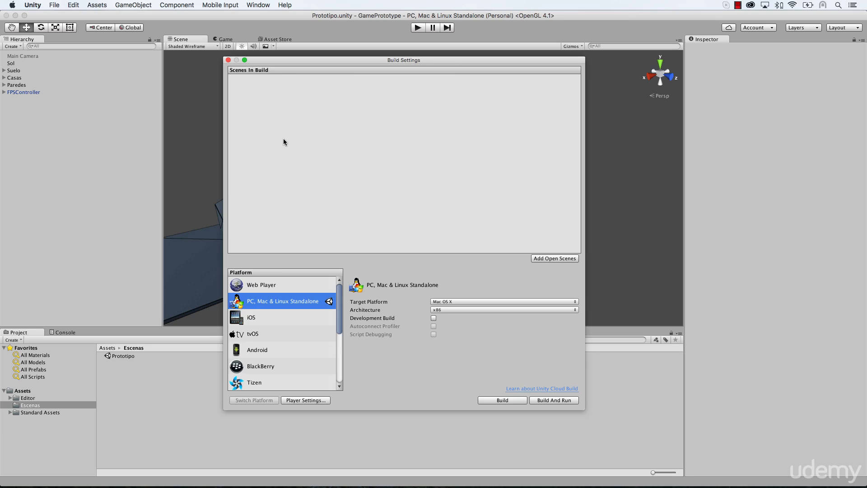
left_click(558, 259)
Remove the Prototipo scene from Scenes In Build and add it back from the Escenas folder
left_click(262, 79)
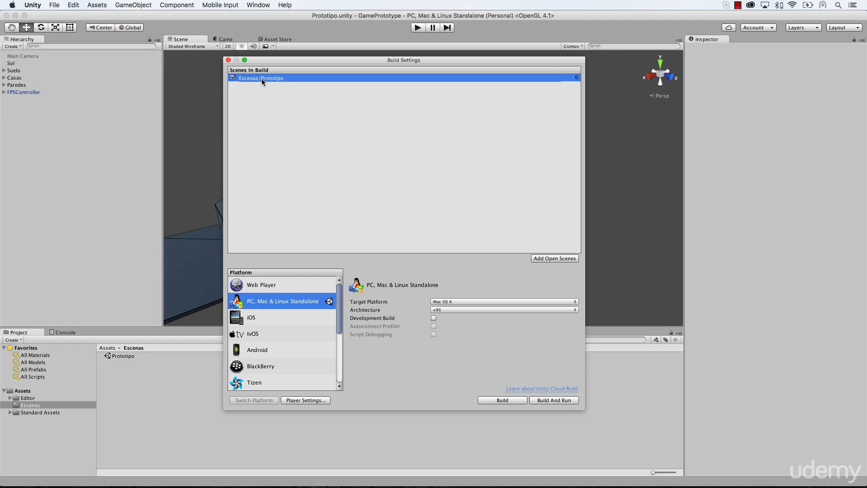
key("Delete")
left_click_drag(114, 356, 282, 109)
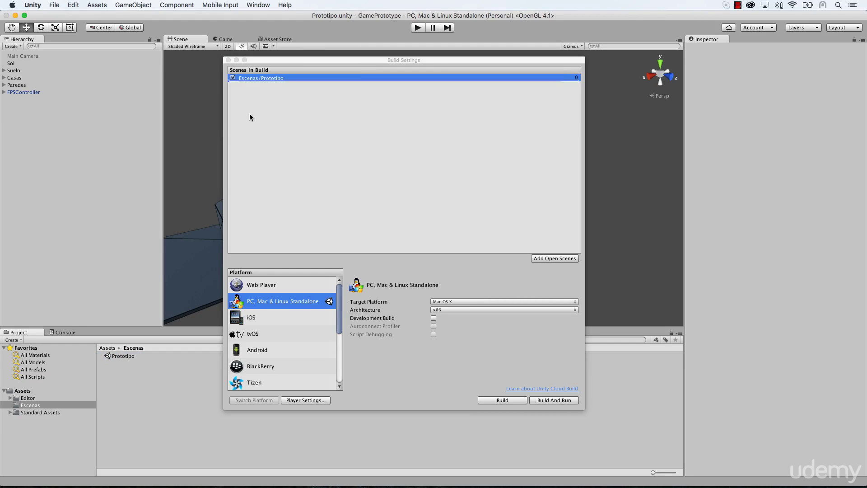
Add duplicate entries of the Prototipo scene to Scenes In Build and delete the duplicates
left_click(126, 360)
left_click_drag(126, 360, 298, 170)
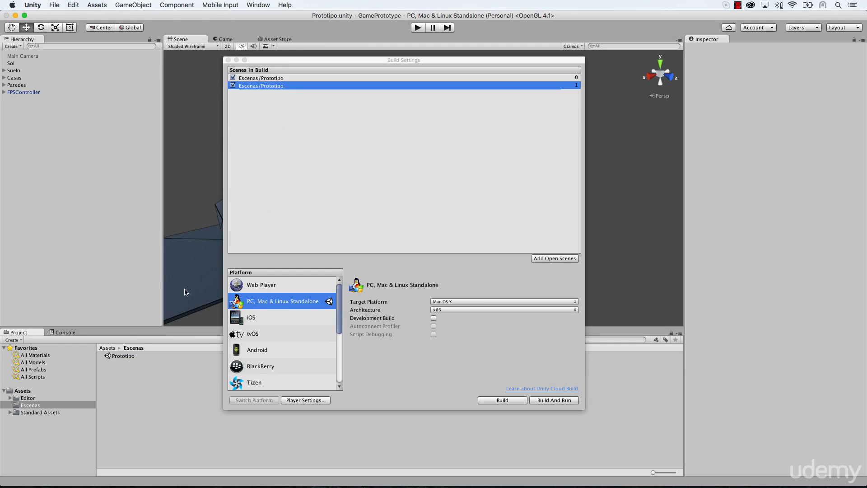
left_click_drag(126, 360, 265, 94)
key("Delete")
left_click(266, 86)
key("Delete")
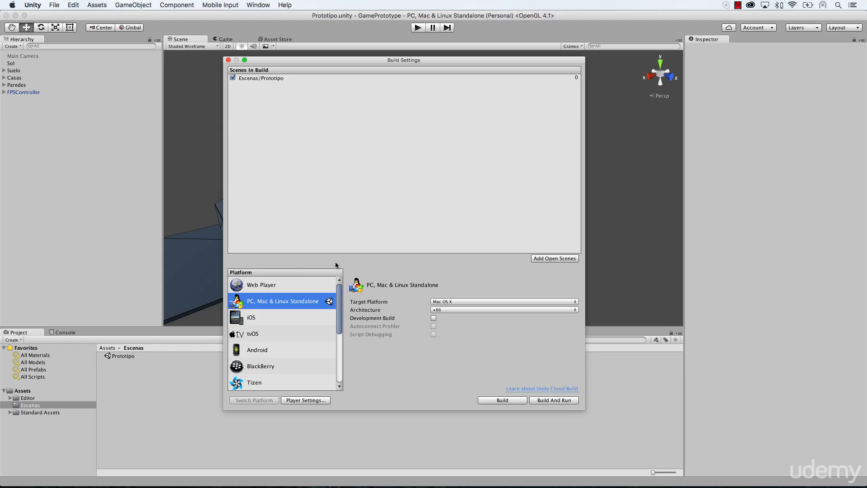
View the Web Player options, return to the PC, Mac & Linux Standalone platform, and choose Mac OS X as its target platform
left_click_drag(373, 60, 338, 40)
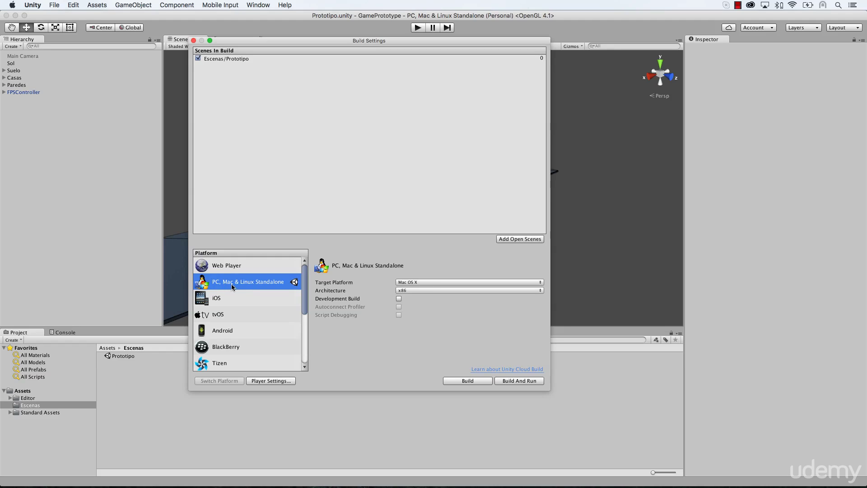
left_click(283, 269)
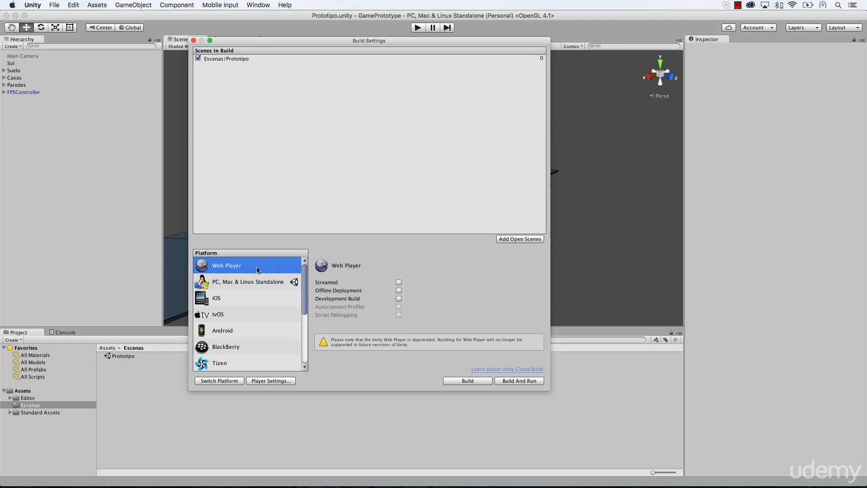
left_click(267, 279)
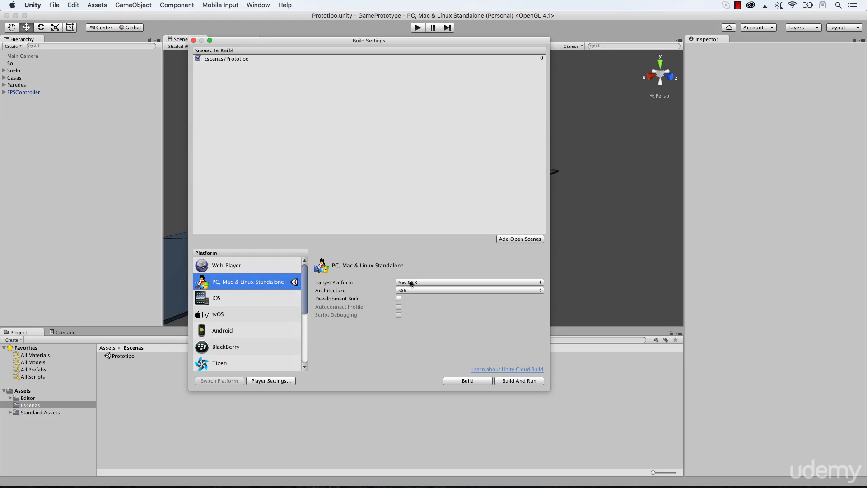
left_click(425, 282)
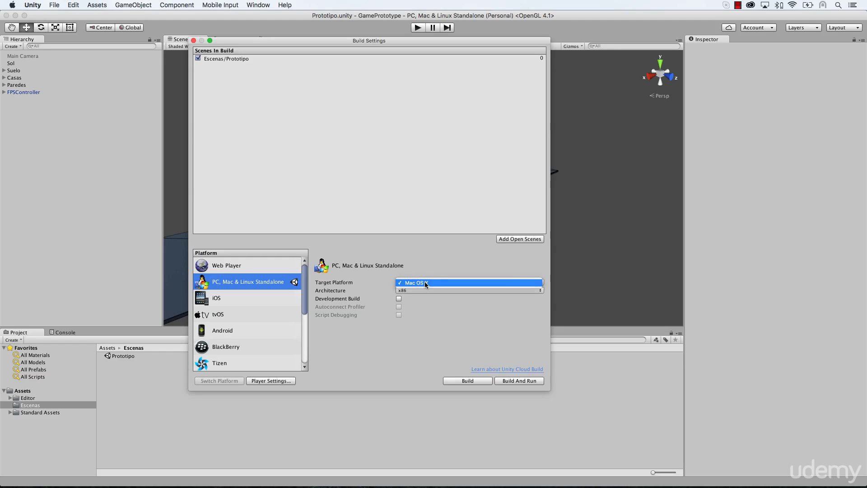
left_click(425, 283)
Set the standalone build's architecture to Universal, keeping Mac OS X as the target platform
left_click(420, 290)
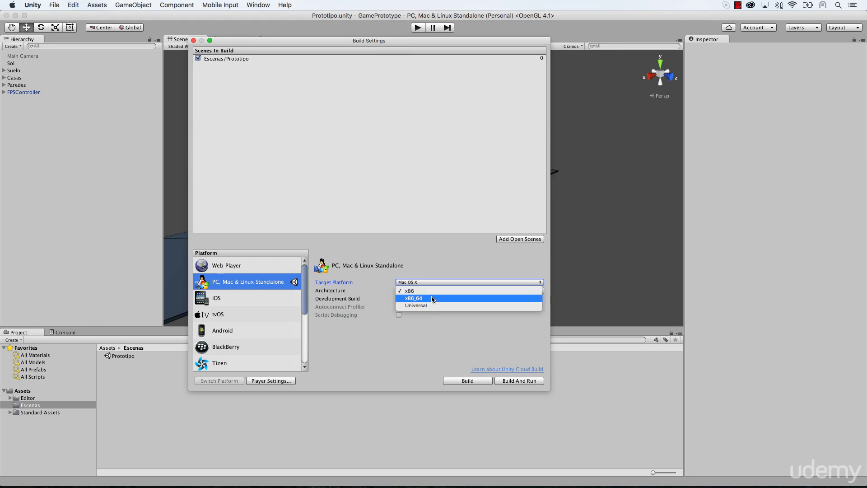
left_click(430, 305)
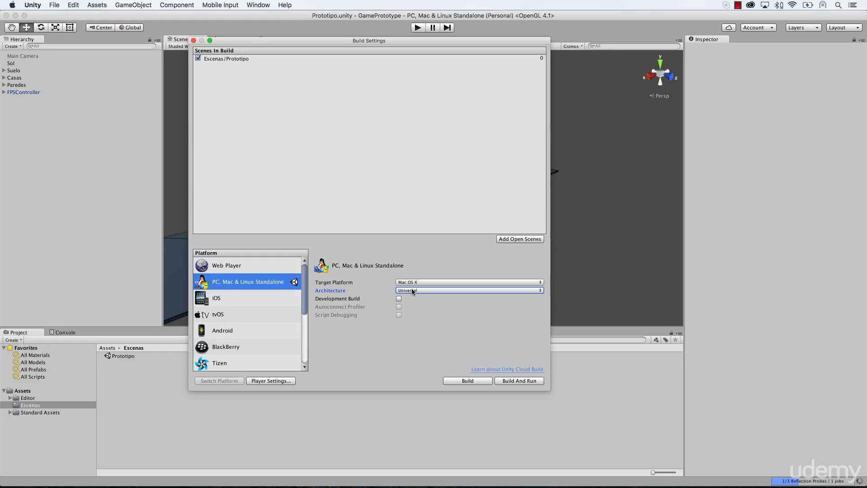
left_click(422, 291)
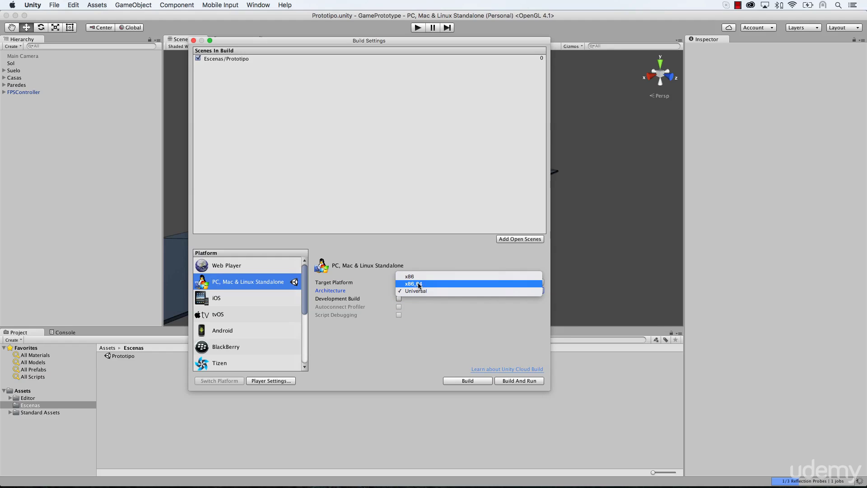
left_click(424, 291)
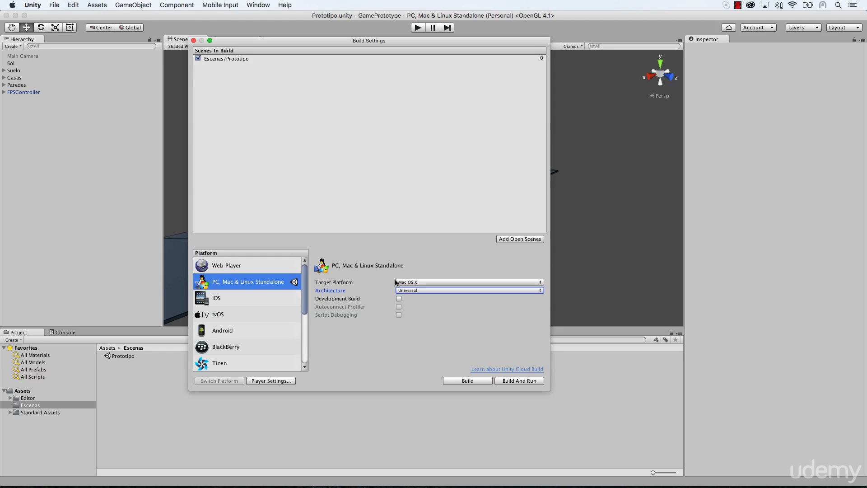
left_click(423, 283)
left_click(422, 283)
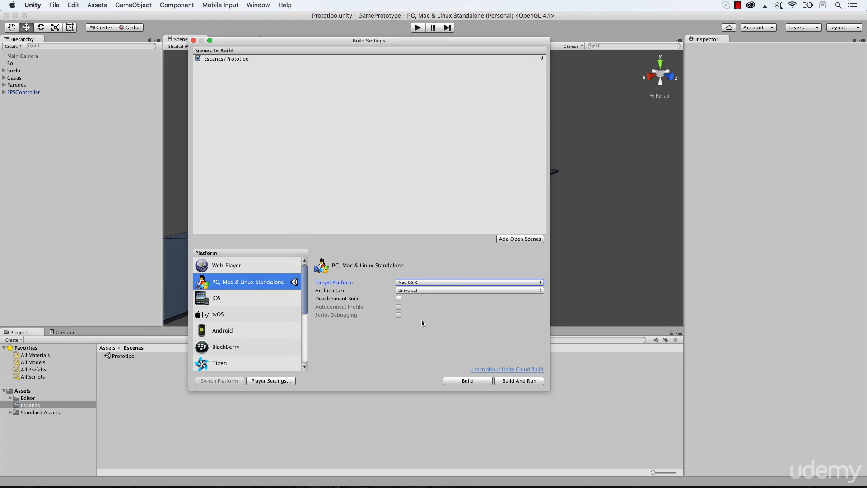
Open the Player Settings, widen the Inspector, and enter the developer's name as the Company Name
left_click(270, 380)
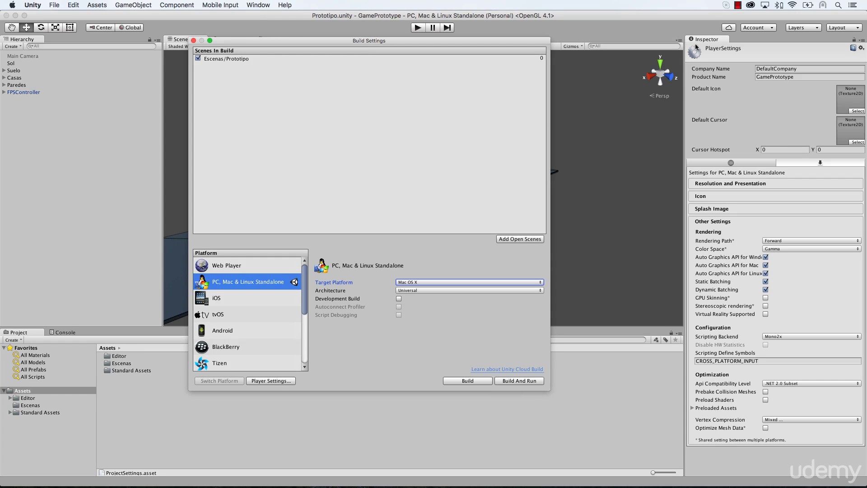
left_click(685, 96)
left_click_drag(685, 96, 569, 101)
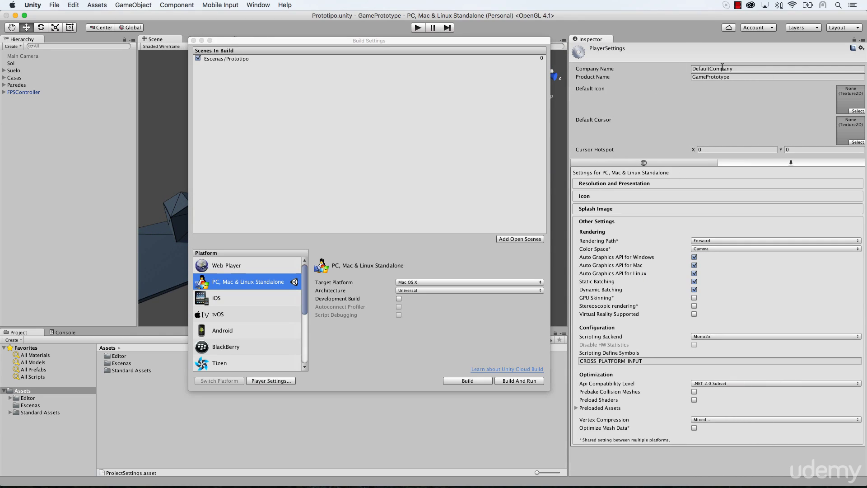
left_click(737, 68)
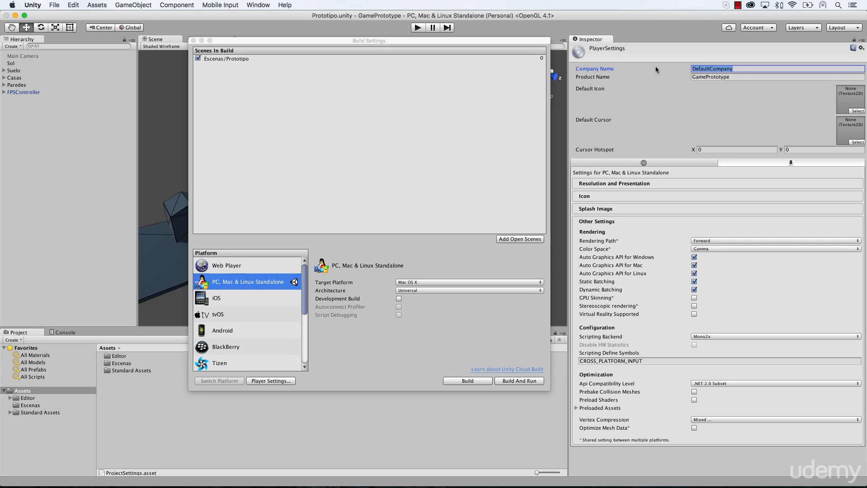
type("Mariano")
left_click(741, 77)
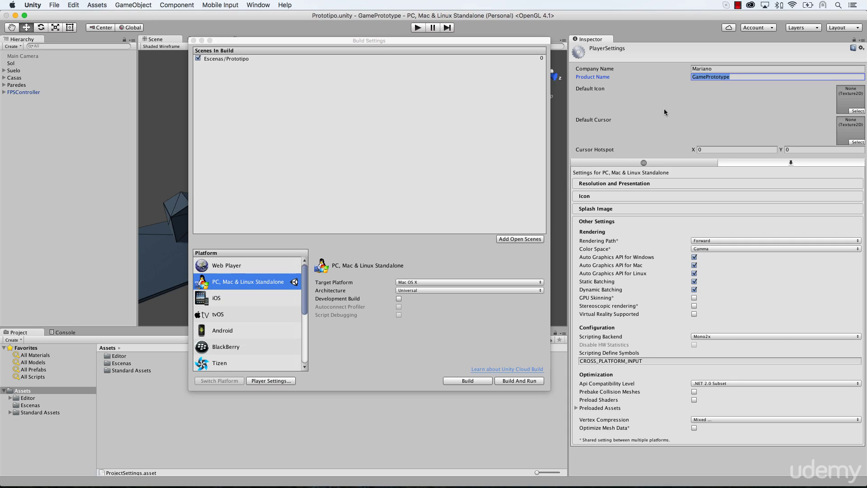
Turn off Default Is Full Screen in the Resolution and Presentation settings
left_click(671, 183)
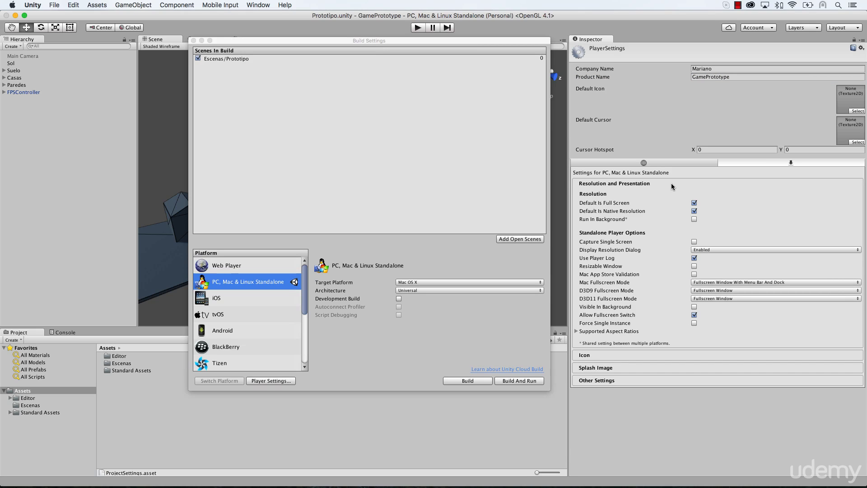
left_click_drag(355, 43, 333, 40)
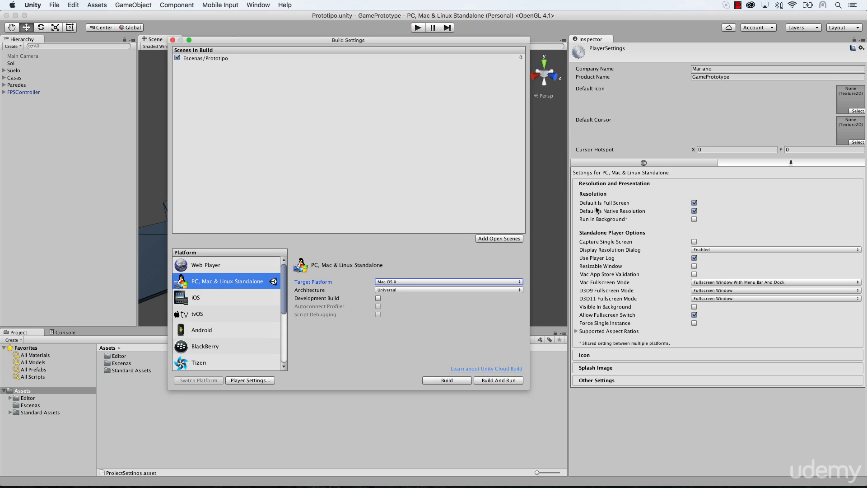
left_click(695, 203)
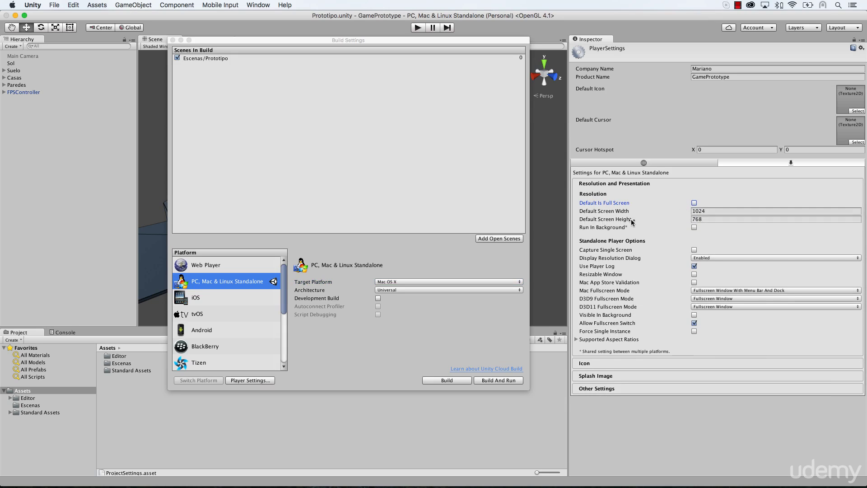
Set the default screen size to 1280 by 720 and set Display Resolution Dialog to Disabled
left_click(710, 211)
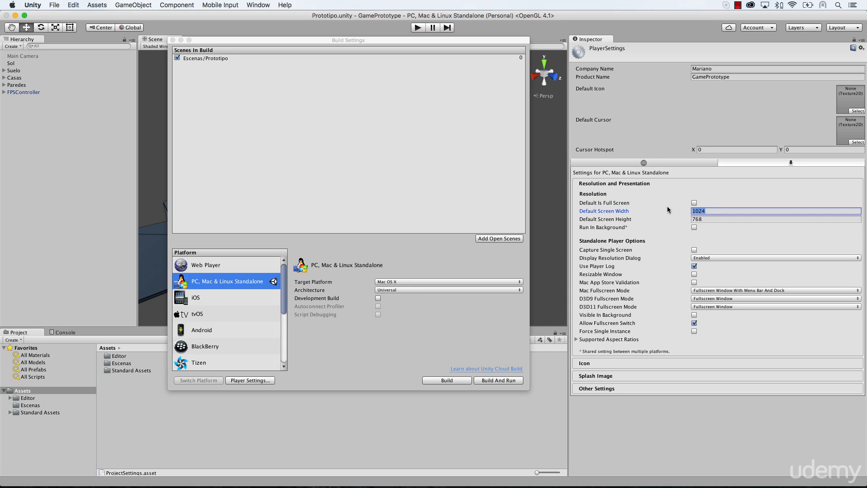
type("1280")
key("Tab")
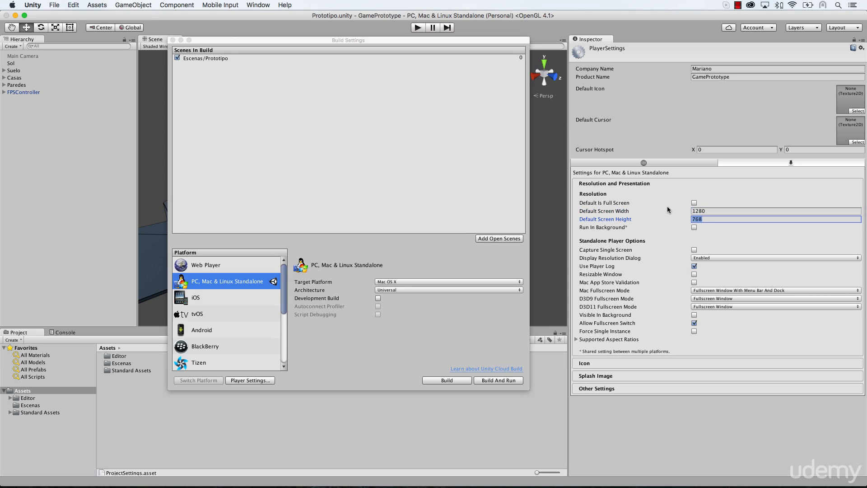
type("720")
left_click(716, 260)
left_click(719, 252)
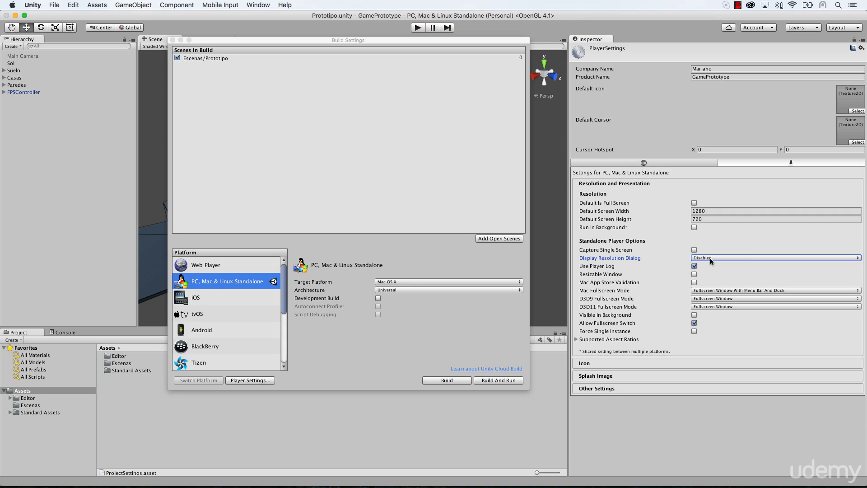
Try Display Resolution Dialog as Enabled and set it back to Disabled
left_click(709, 259)
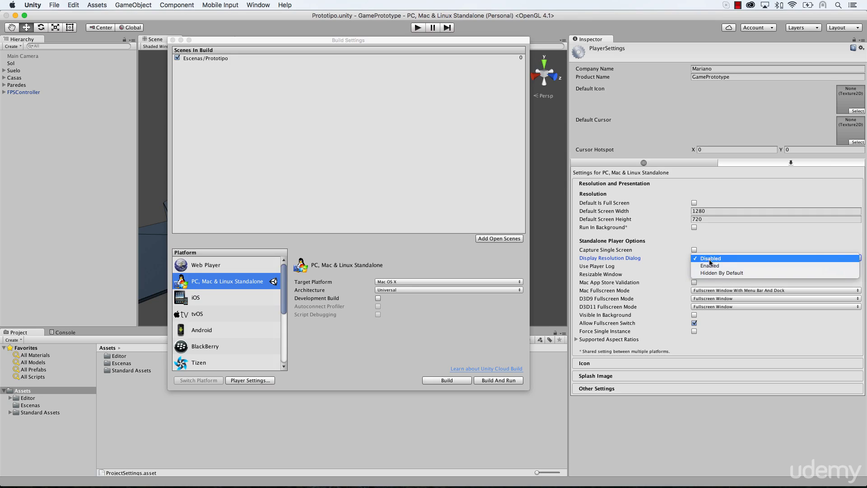
left_click(708, 268)
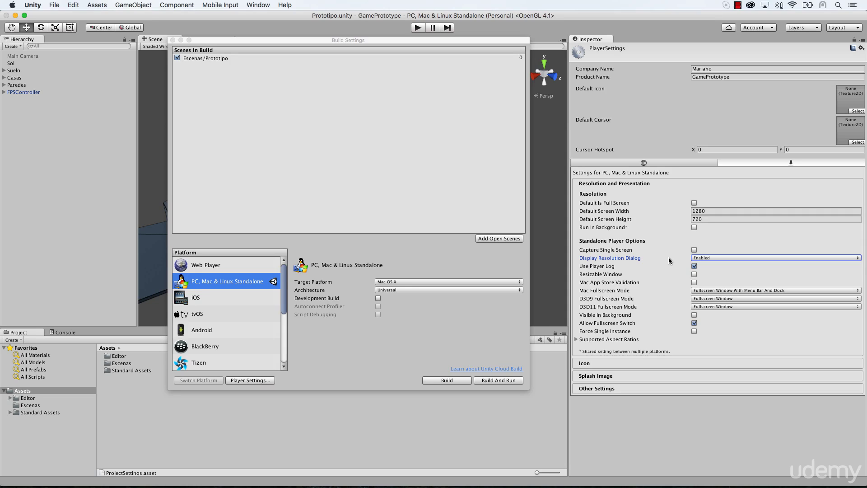
left_click(744, 258)
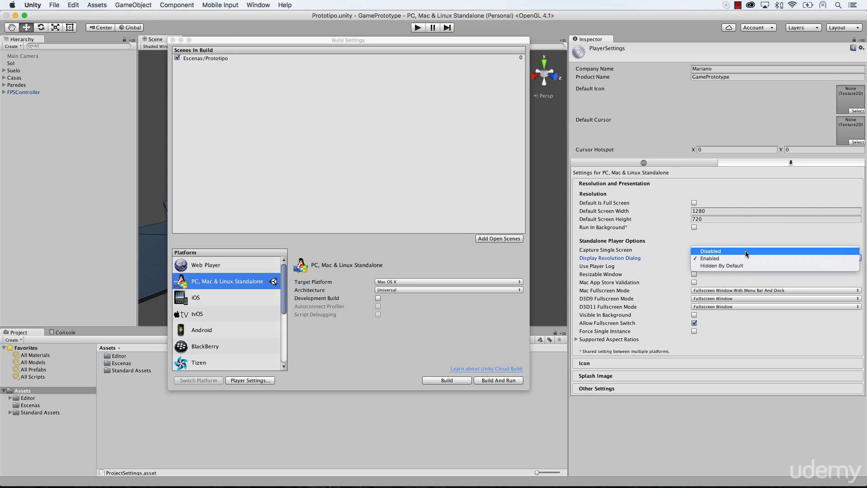
left_click(744, 252)
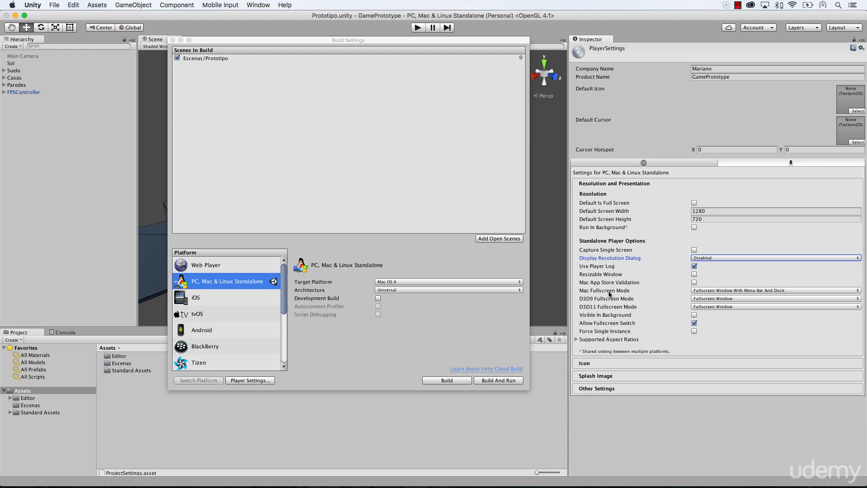
Review the Mac Fullscreen Mode options and the Other Settings, Splash Image and Icon sections, returning to Resolution and Presentation
left_click(744, 291)
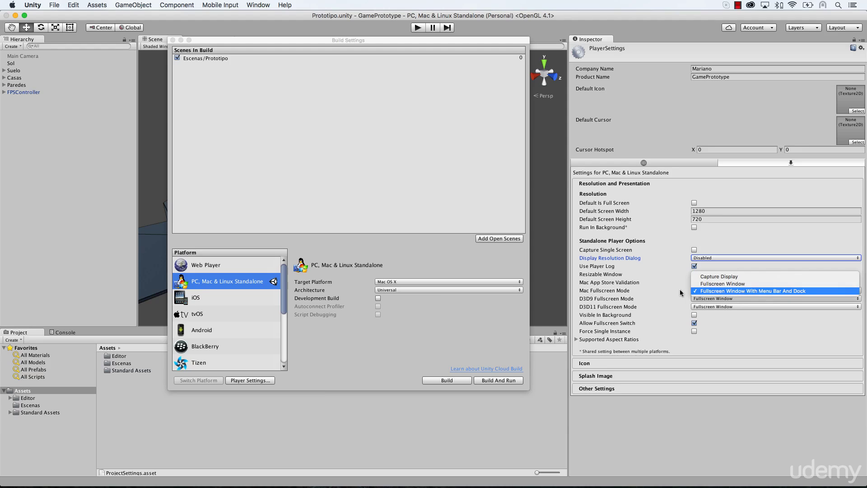
left_click(664, 293)
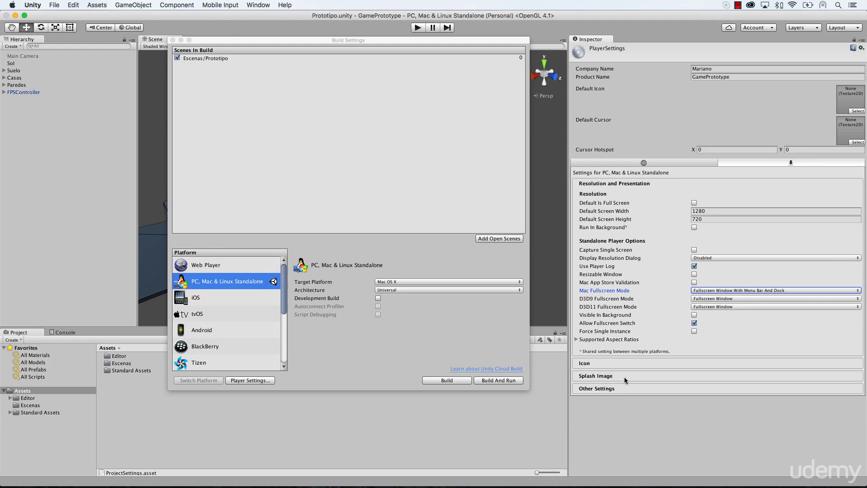
left_click(609, 389)
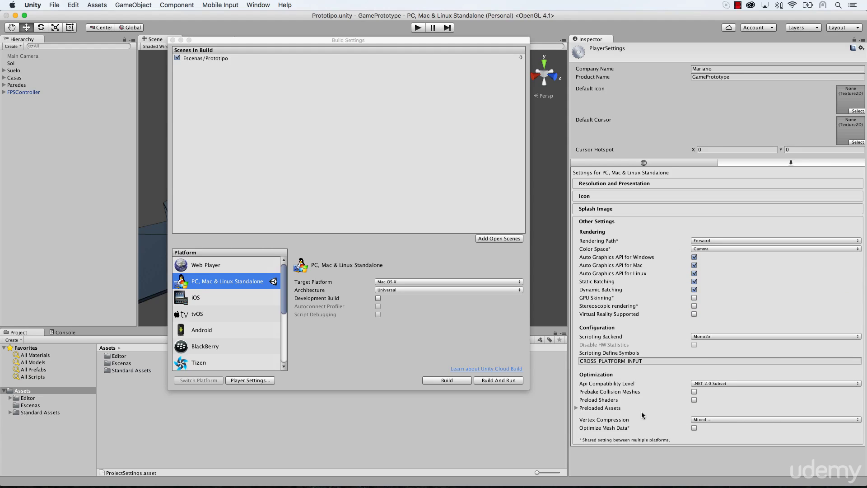
left_click(618, 210)
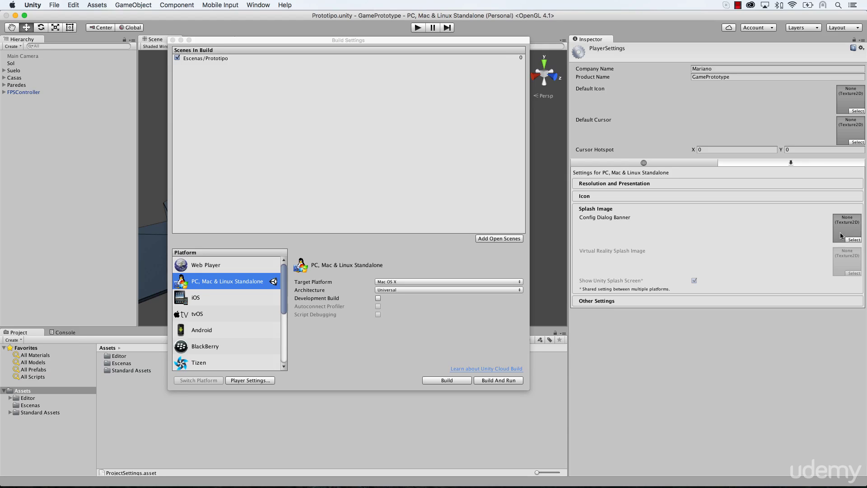
left_click(617, 199)
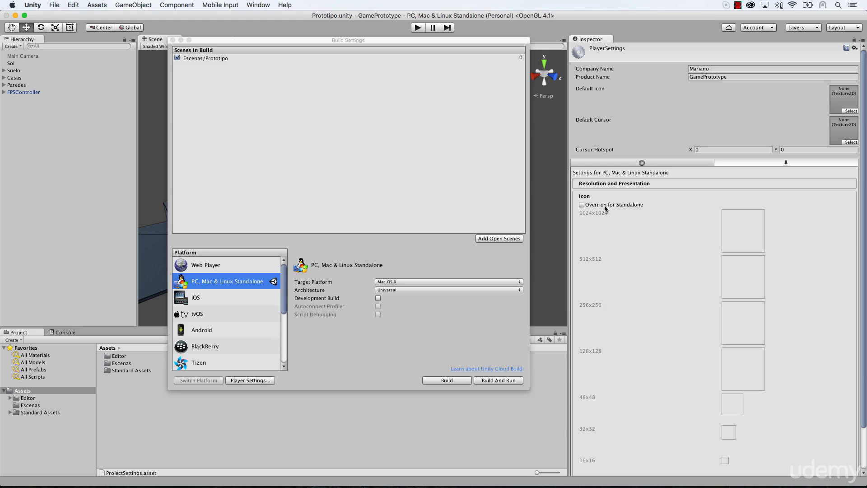
left_click(605, 205)
left_click(604, 206)
scroll(771, 215, "down", 3)
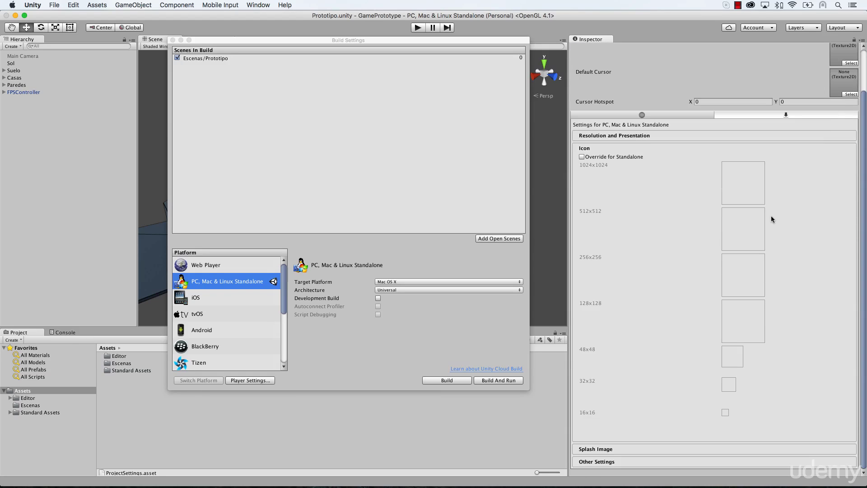
scroll(772, 216, "up", 3)
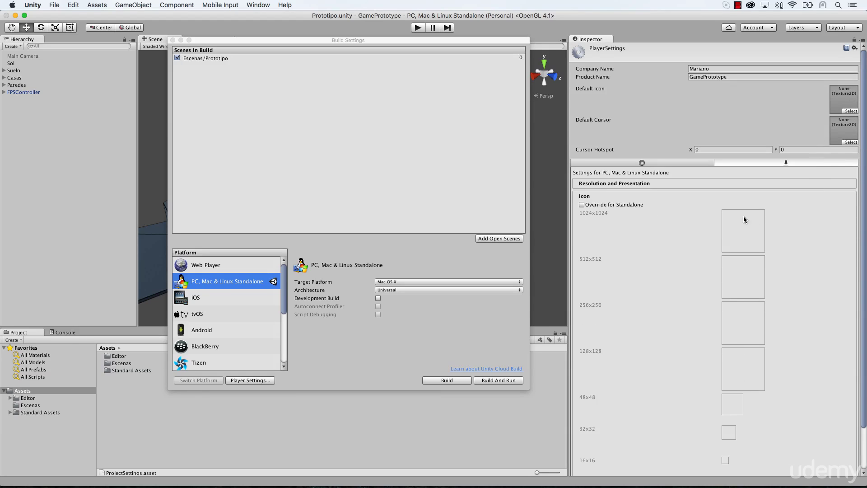
left_click(615, 185)
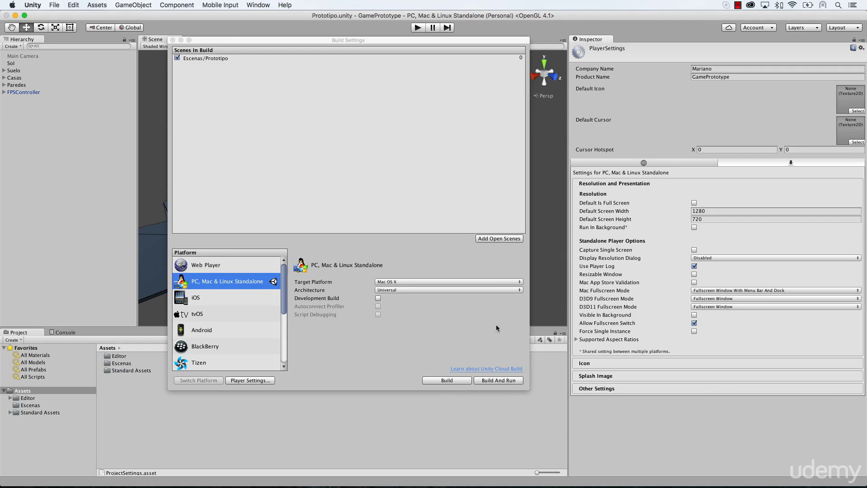
Save the project and build the Mac OS X application to the Desktop as Proto_001
left_click(55, 5)
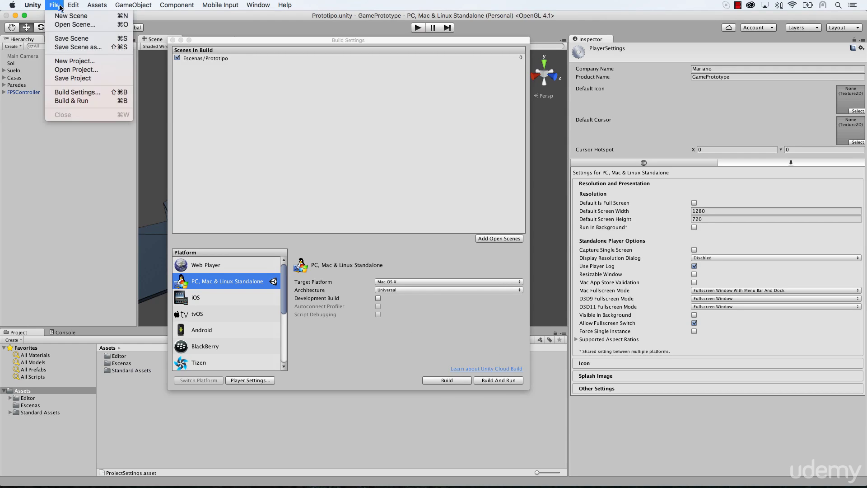
left_click(72, 79)
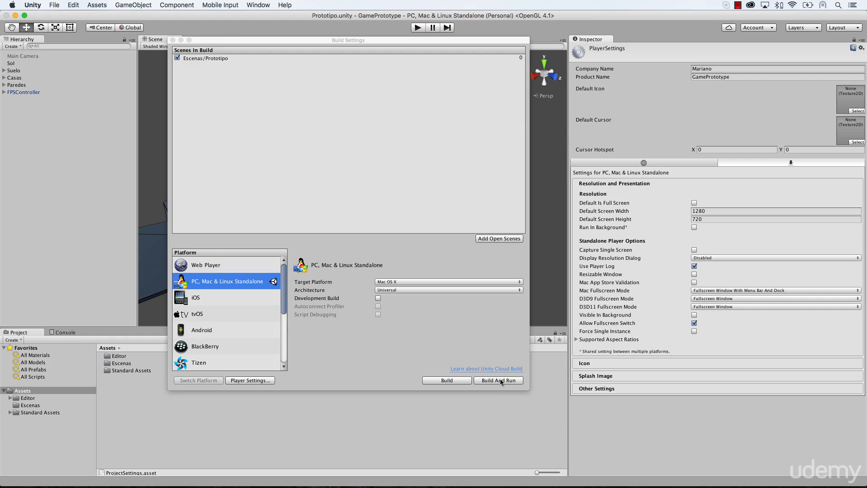
left_click(456, 380)
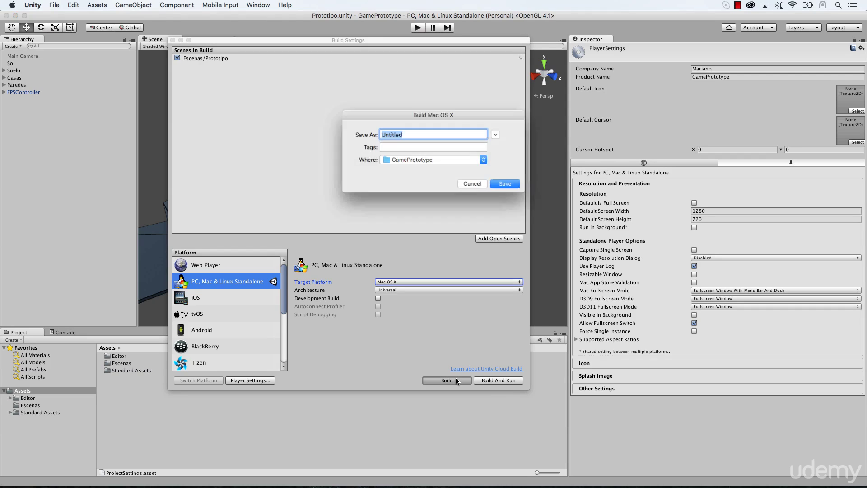
left_click(453, 160)
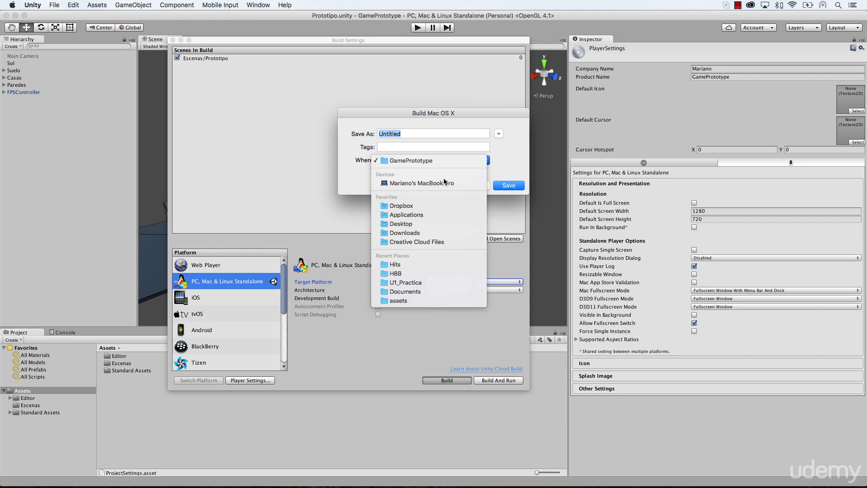
left_click(441, 224)
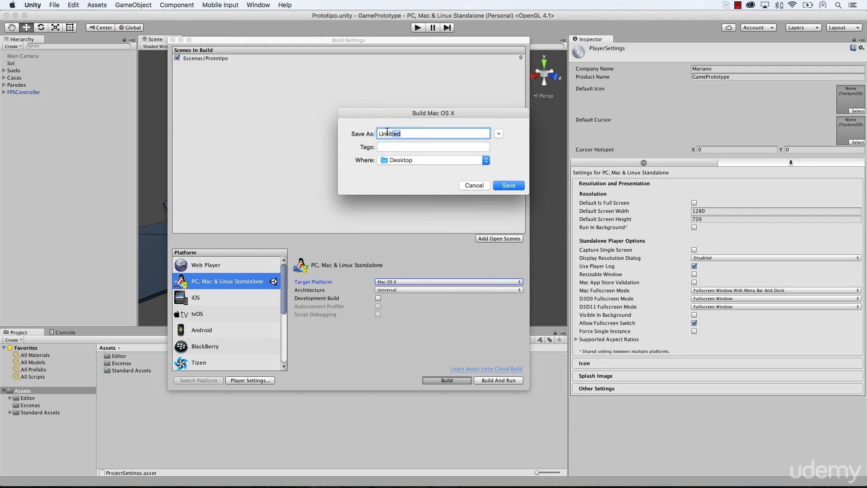
type("Proto_001")
left_click(510, 186)
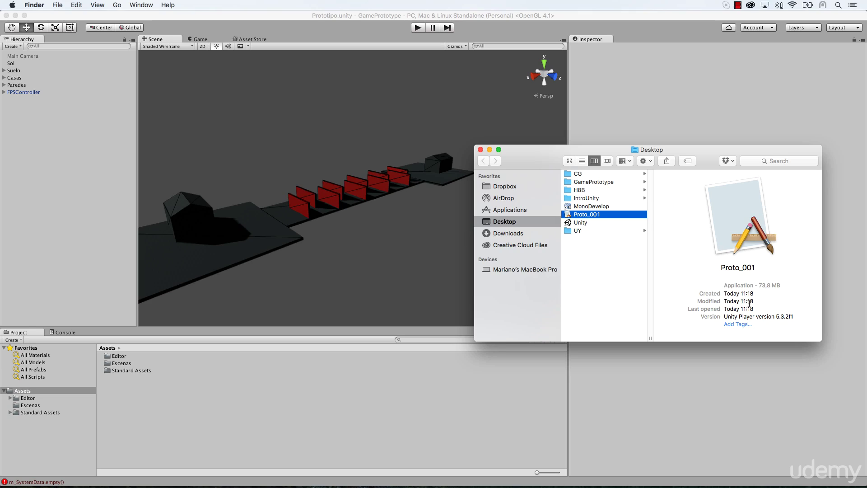
Launch the Proto_001 application from the Desktop folder in Finder
left_click(593, 261)
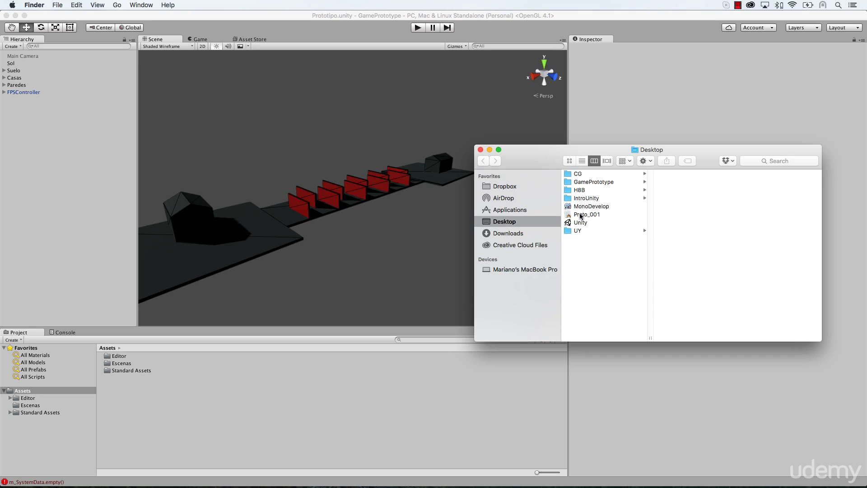
left_click(581, 215)
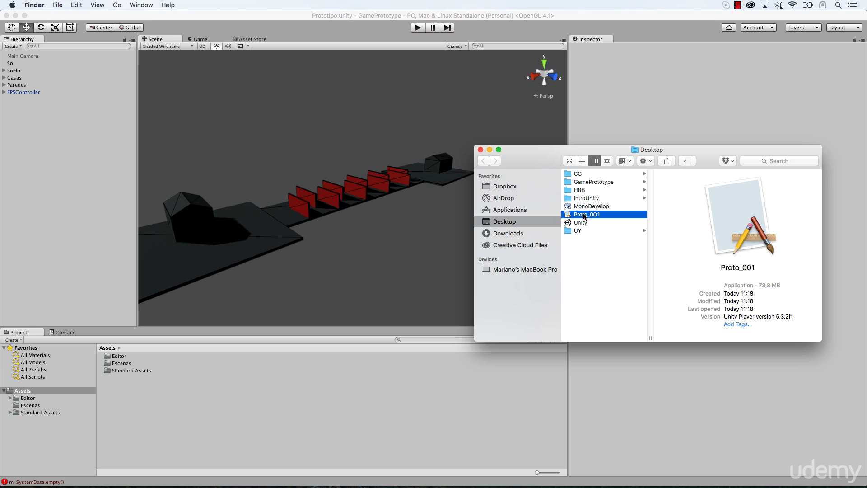
double_click(583, 215)
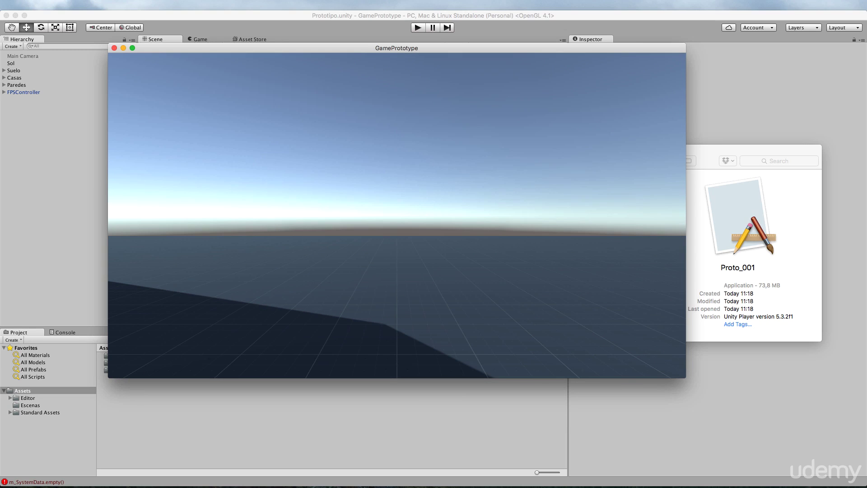
Playtest the built game by walking the player around the starting house and toward the row of red walls
key("w")
key("w")
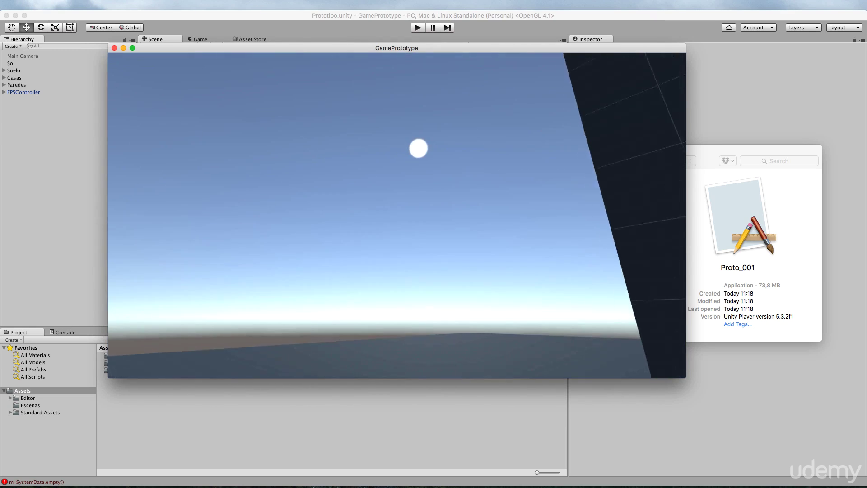
key("w")
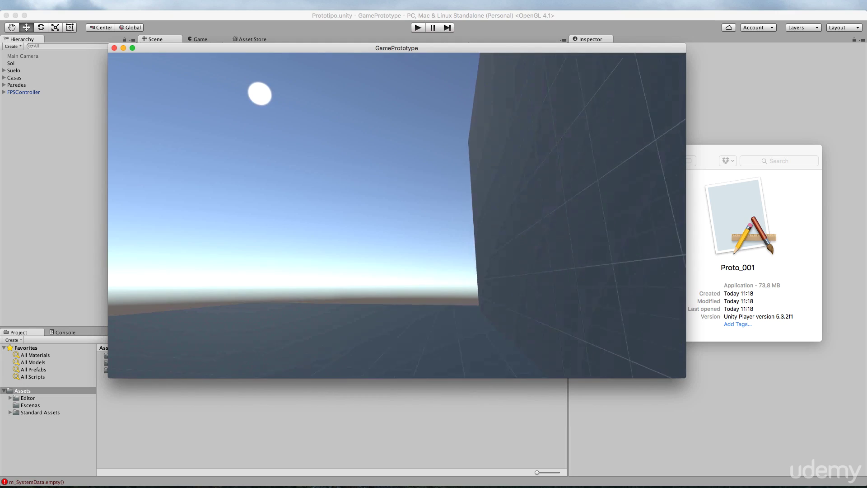
key("w")
key("w")
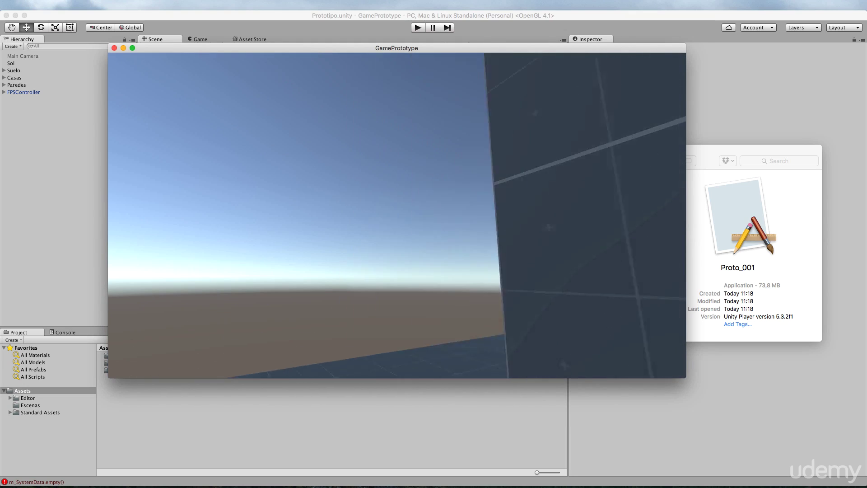
key("w")
key("w")
key("w")
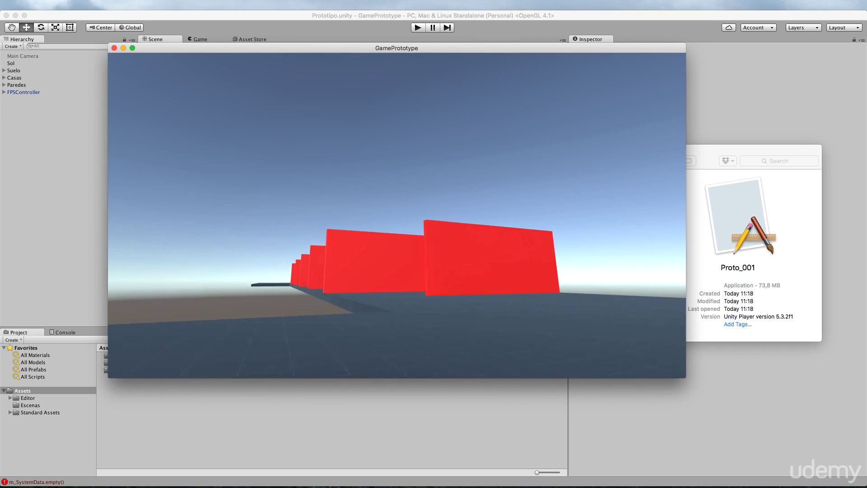
key("w")
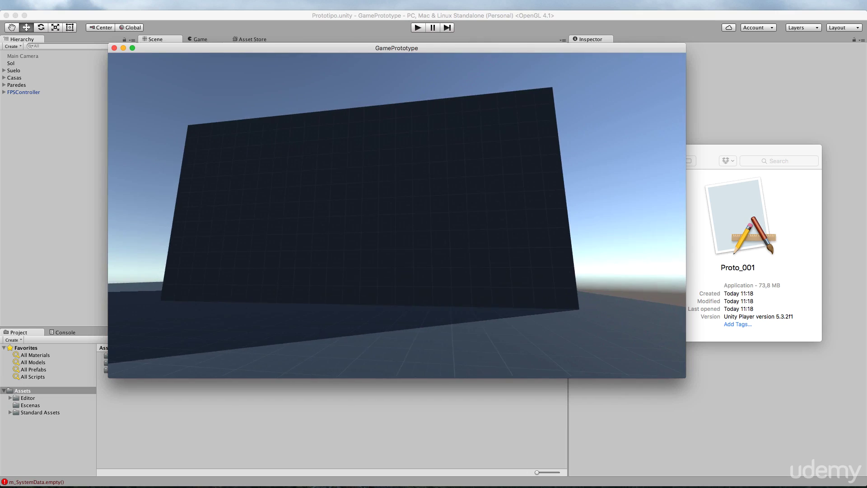
key("w")
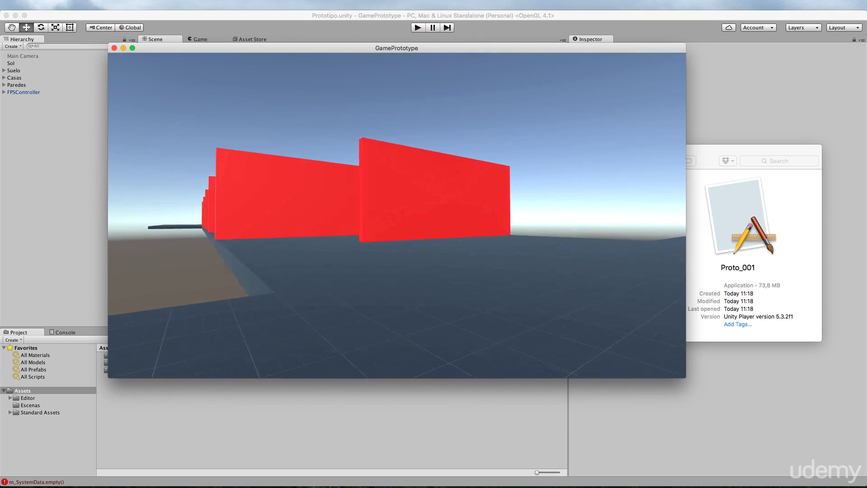
Walk the player in a zigzag between the red walls to the house on the far platform
key("w")
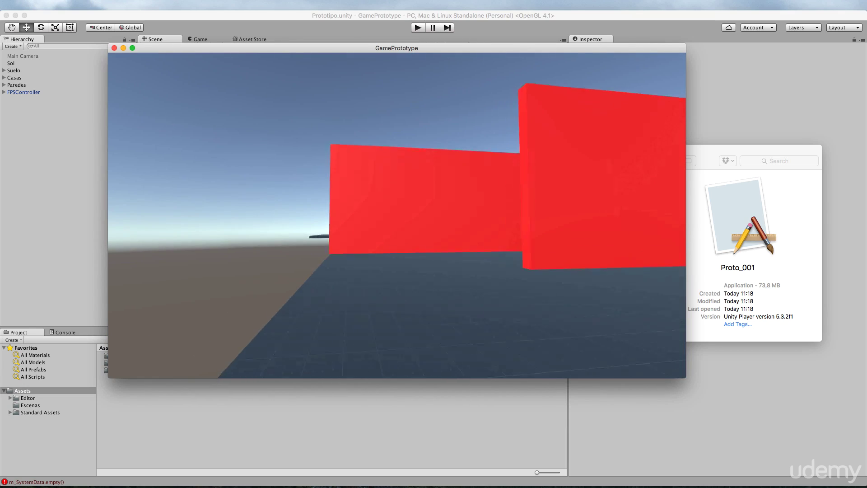
key("w")
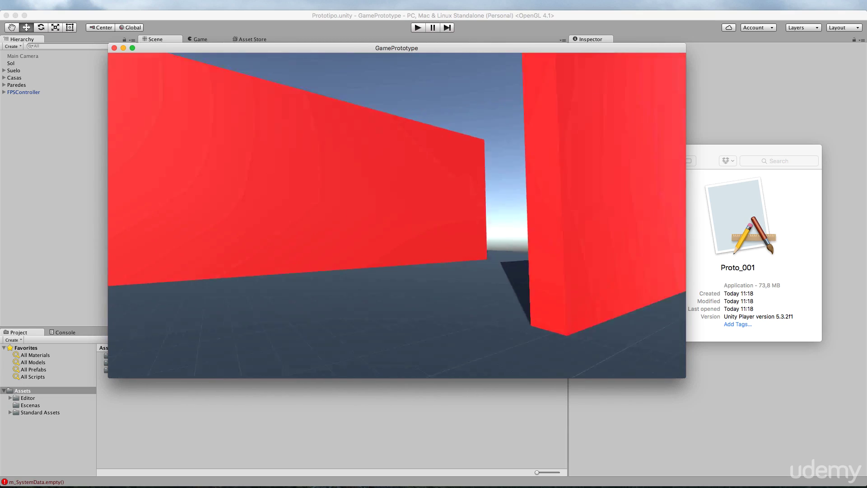
key("w")
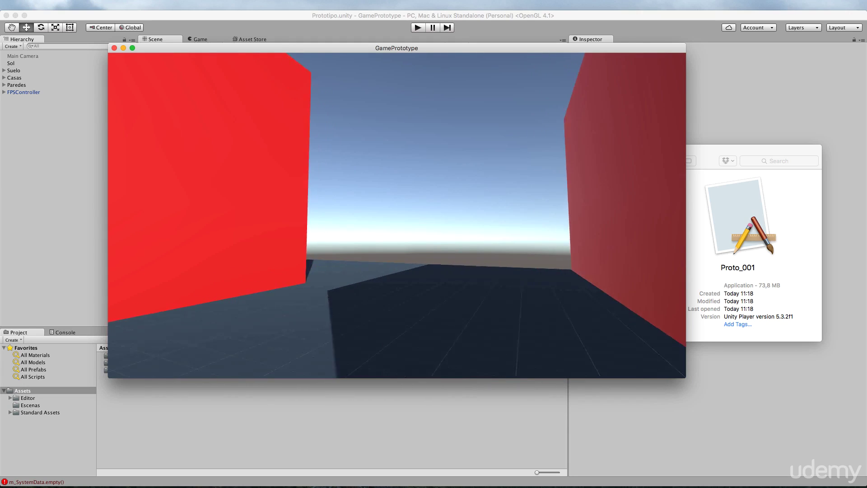
key("w")
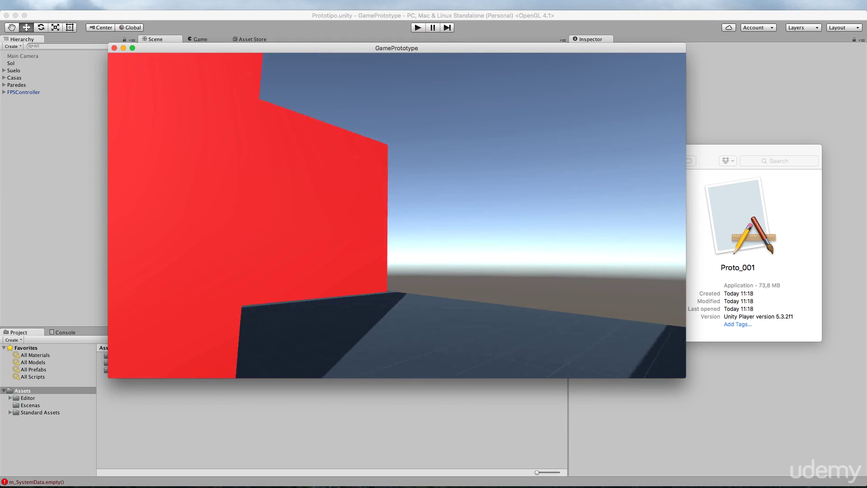
key("w")
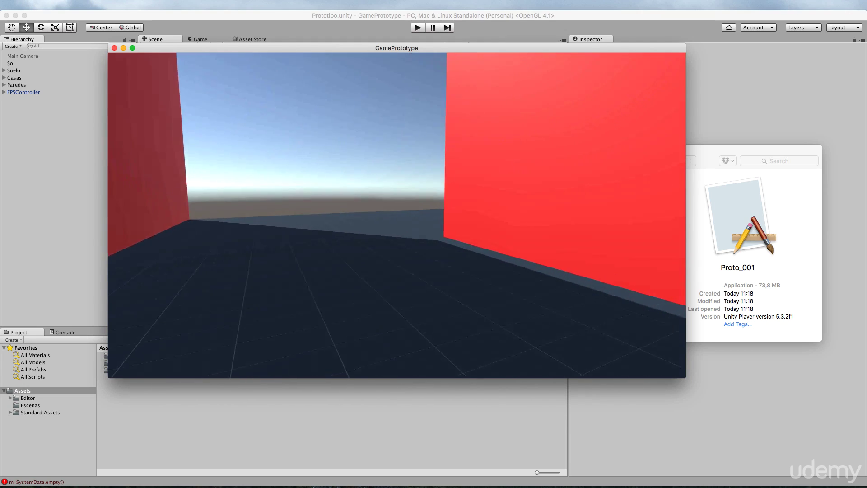
key("w")
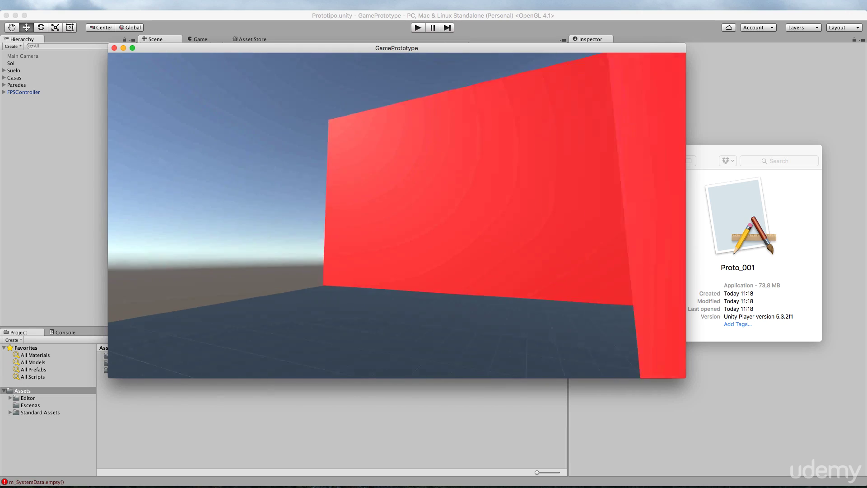
key("w")
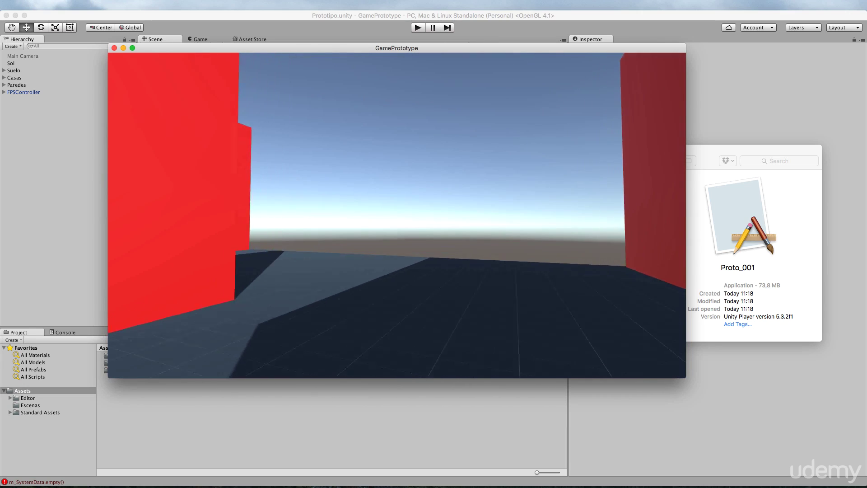
key("w")
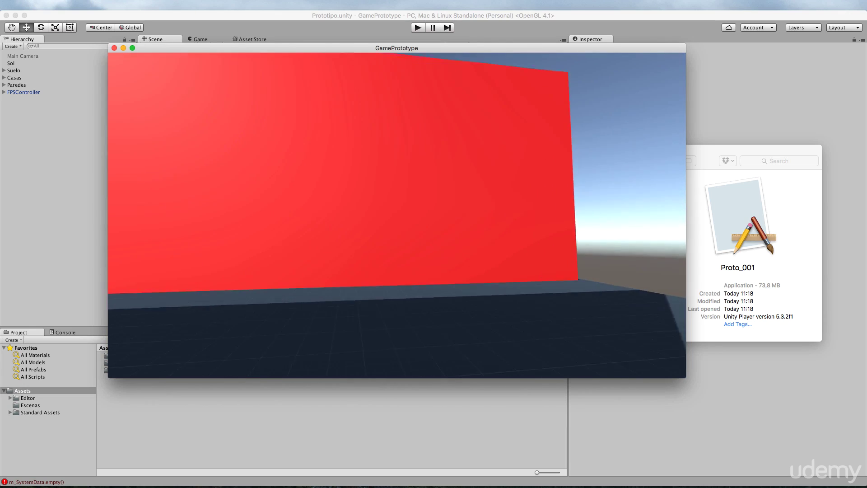
key("w")
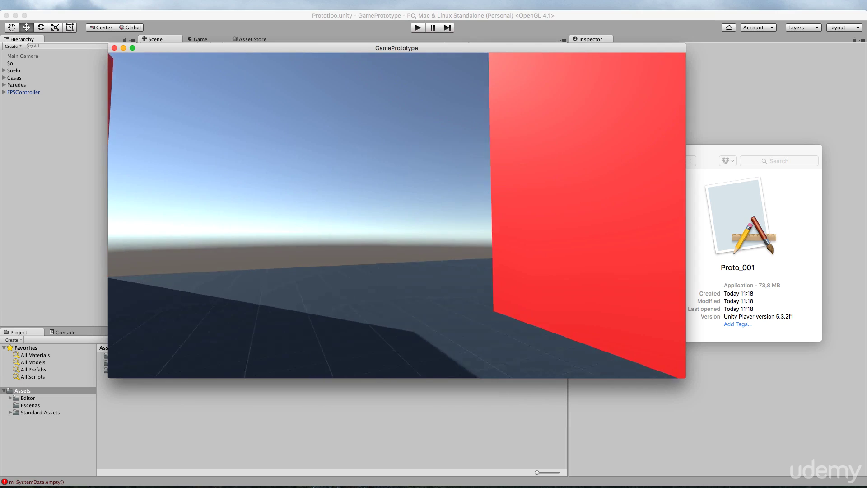
key("w")
key("w")
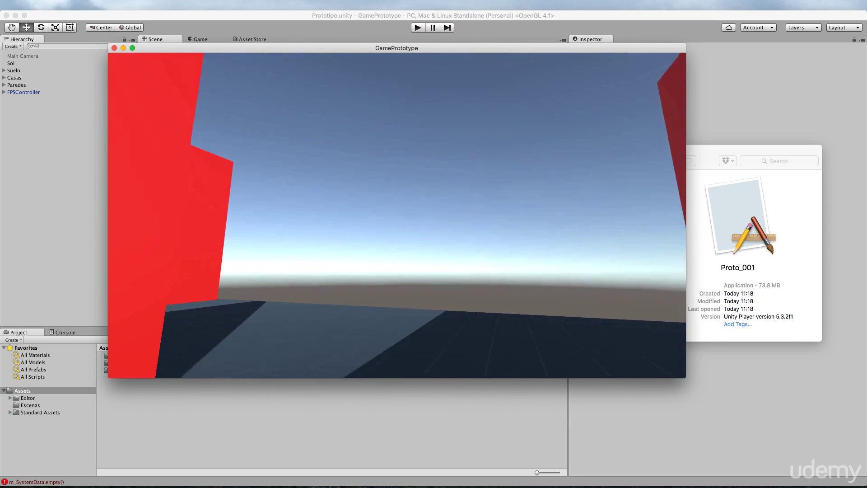
key("w")
key("w")
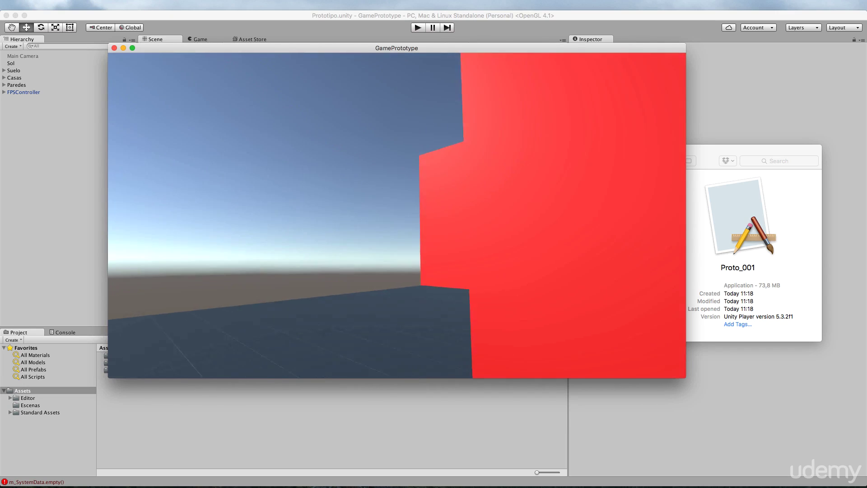
key("w")
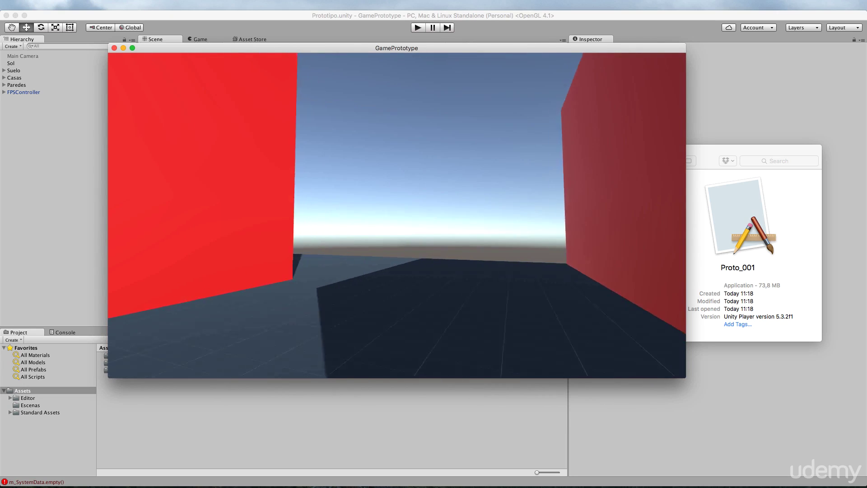
key("w")
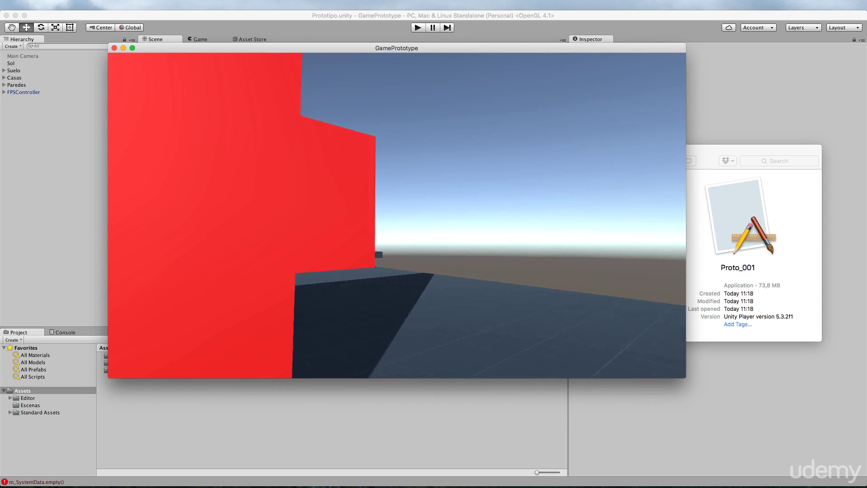
key("w")
key("s")
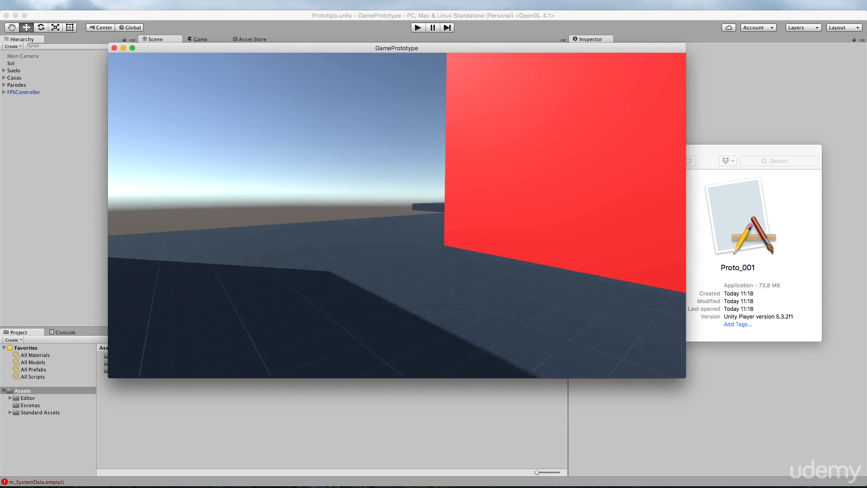
key("w")
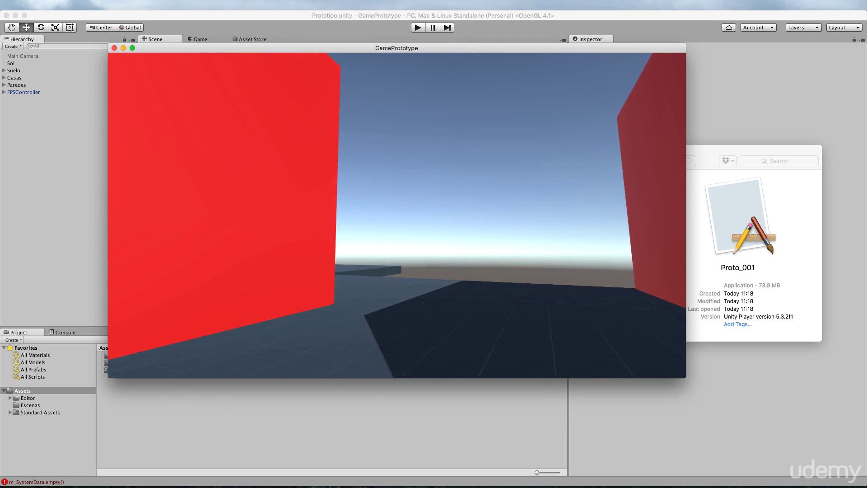
key("w")
key("w")
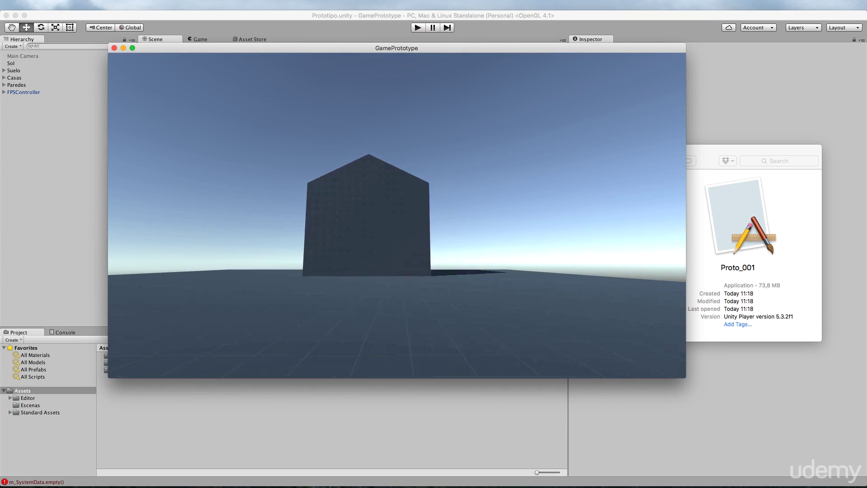
key("w")
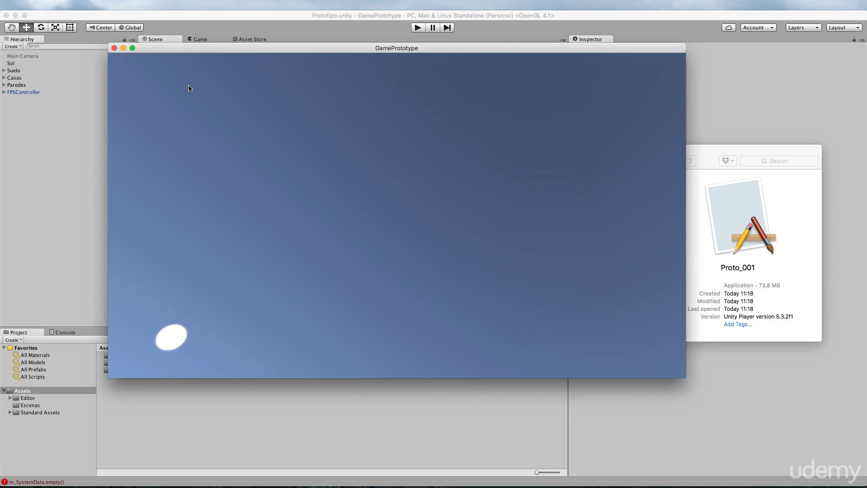
Close the running GamePrototype window and return to the Build Settings in Unity
mouse_move(282, 174)
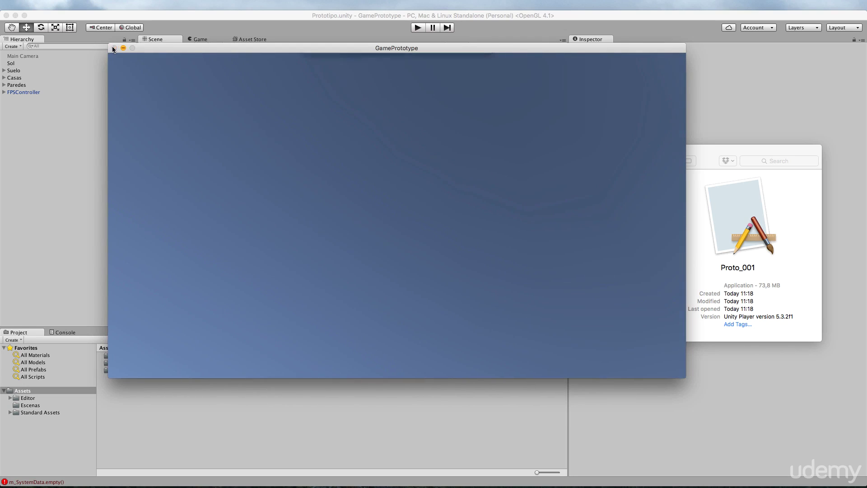
left_click(113, 48)
left_click(459, 98)
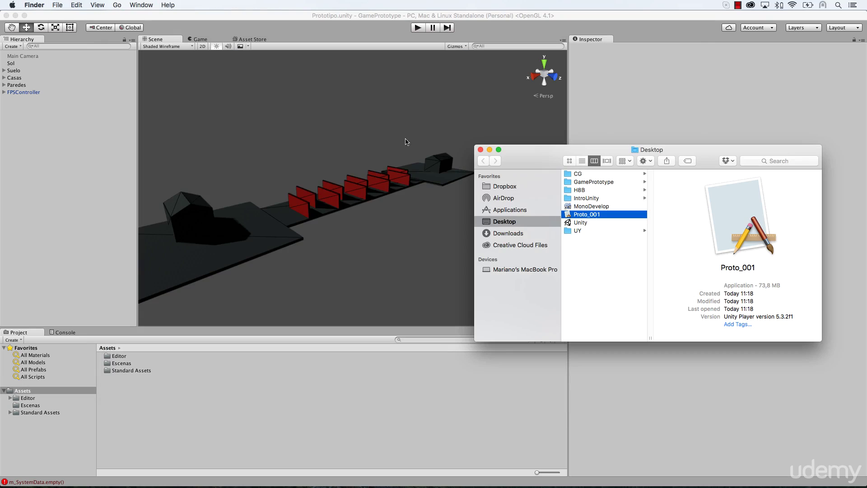
left_click(181, 14)
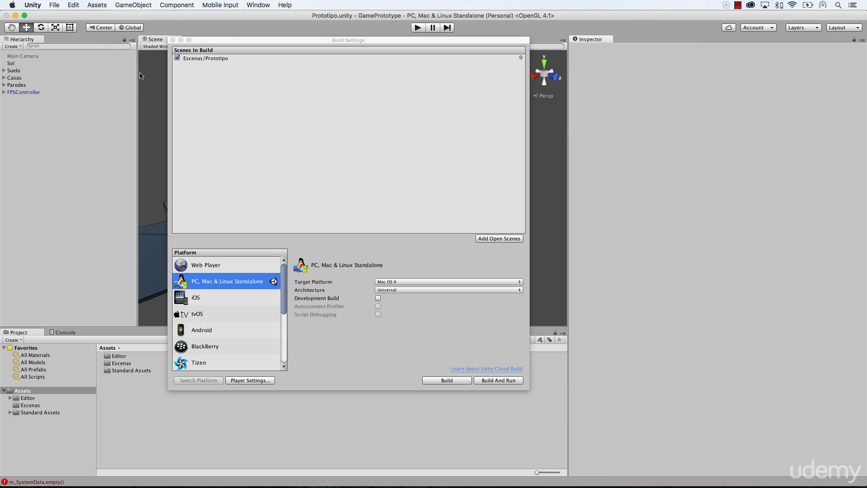
Switch the build platform to Web Player and open its Player Settings
left_click(220, 267)
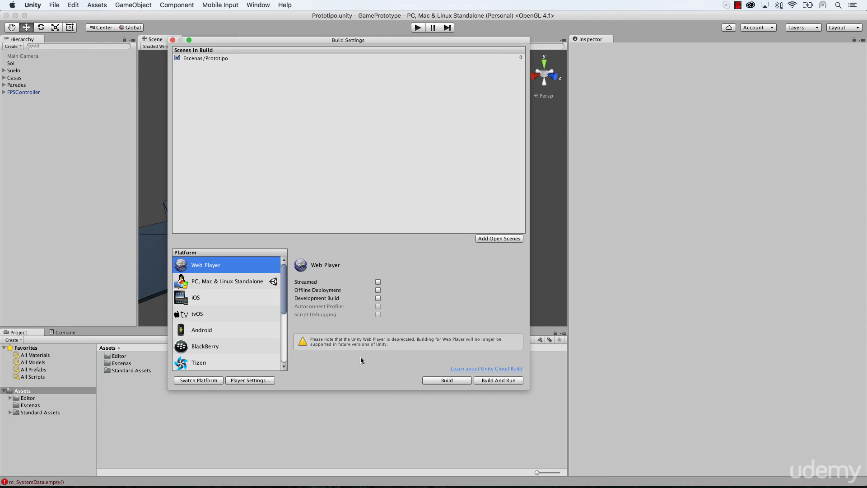
left_click(197, 381)
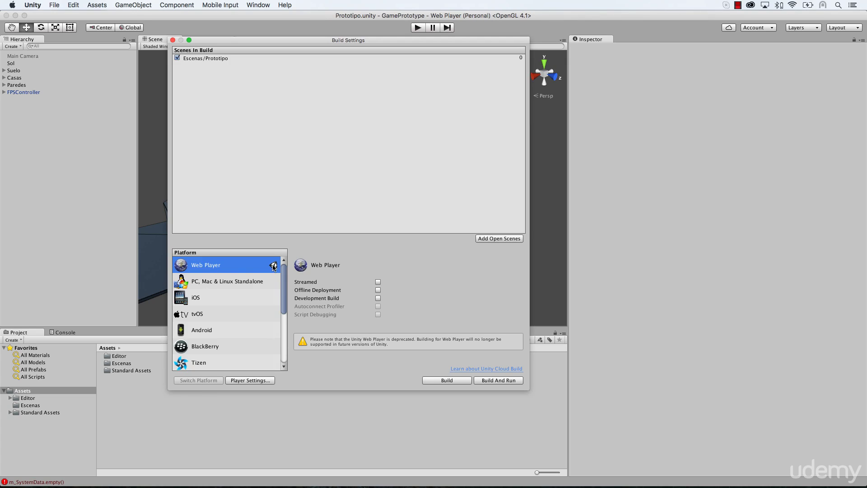
left_click(250, 381)
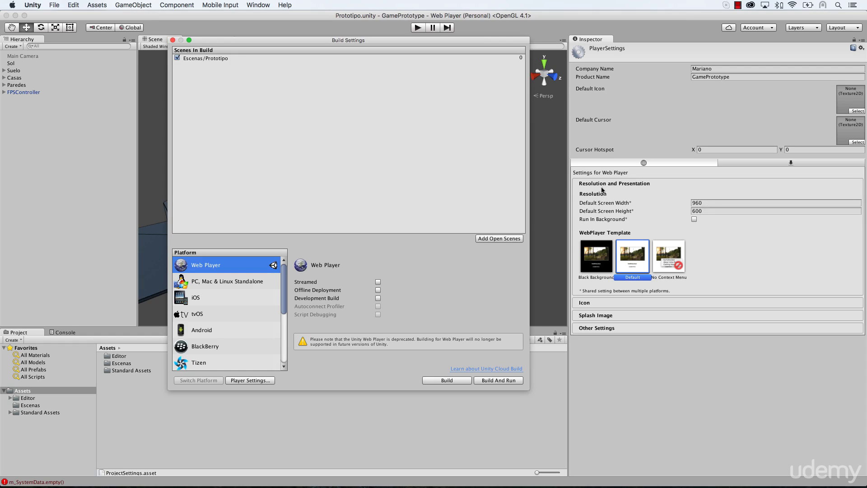
Set the WebPlayer Template to Black Background and review the Other Settings section, returning to Resolution and Presentation
left_click(718, 203)
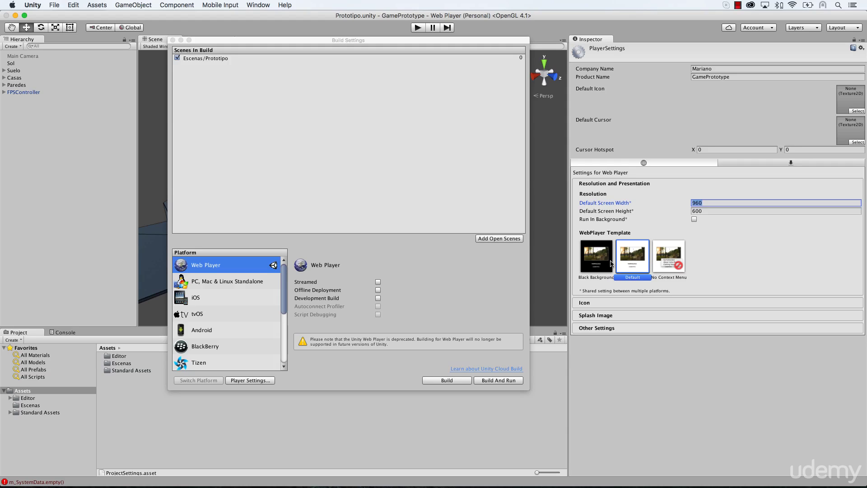
left_click(596, 263)
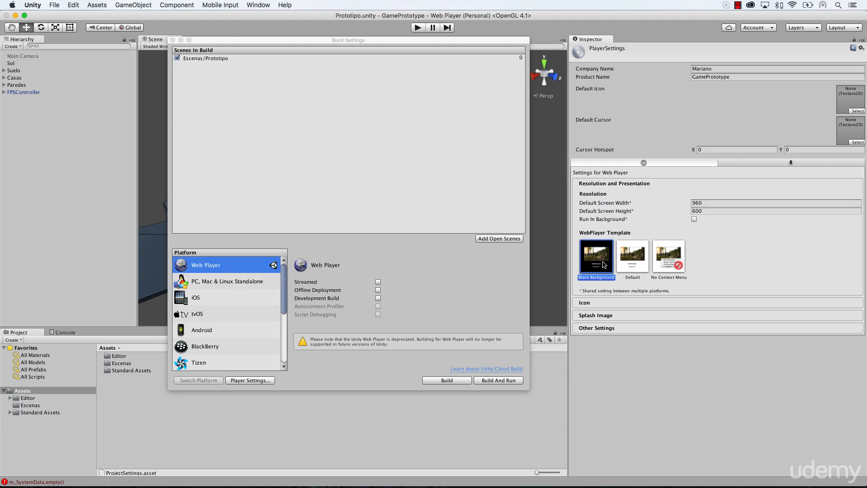
left_click(637, 249)
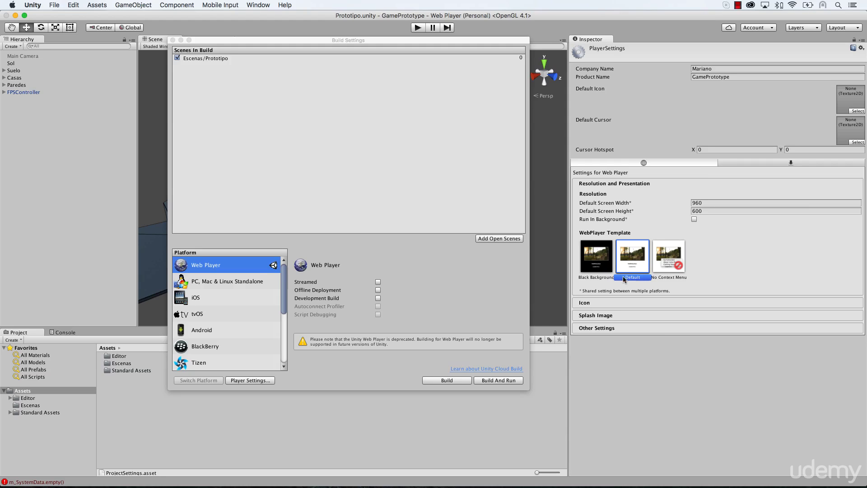
left_click(604, 262)
left_click(642, 263)
left_click(602, 264)
left_click(655, 328)
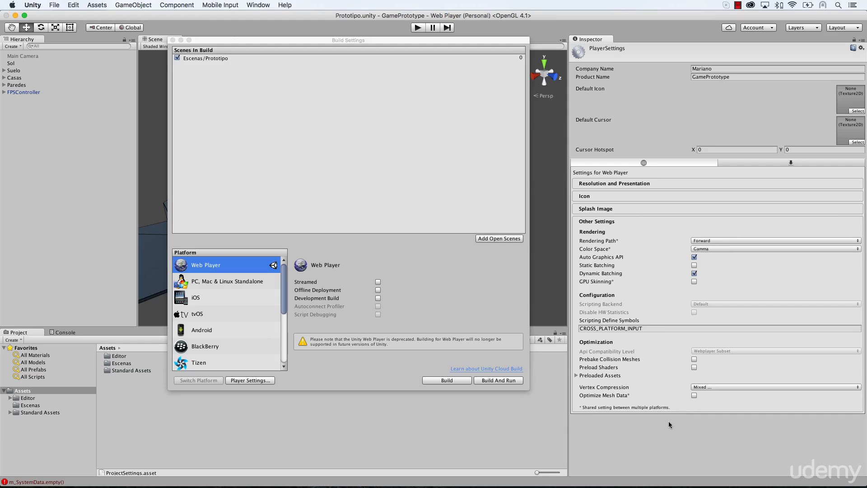
left_click(606, 184)
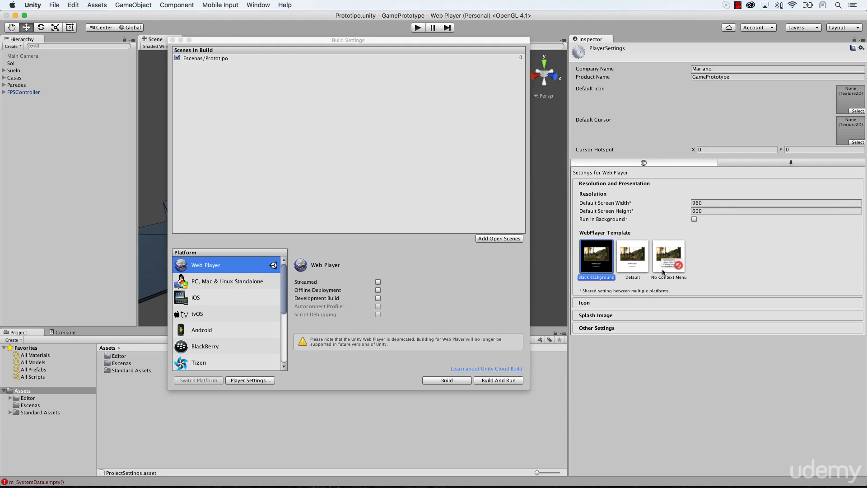